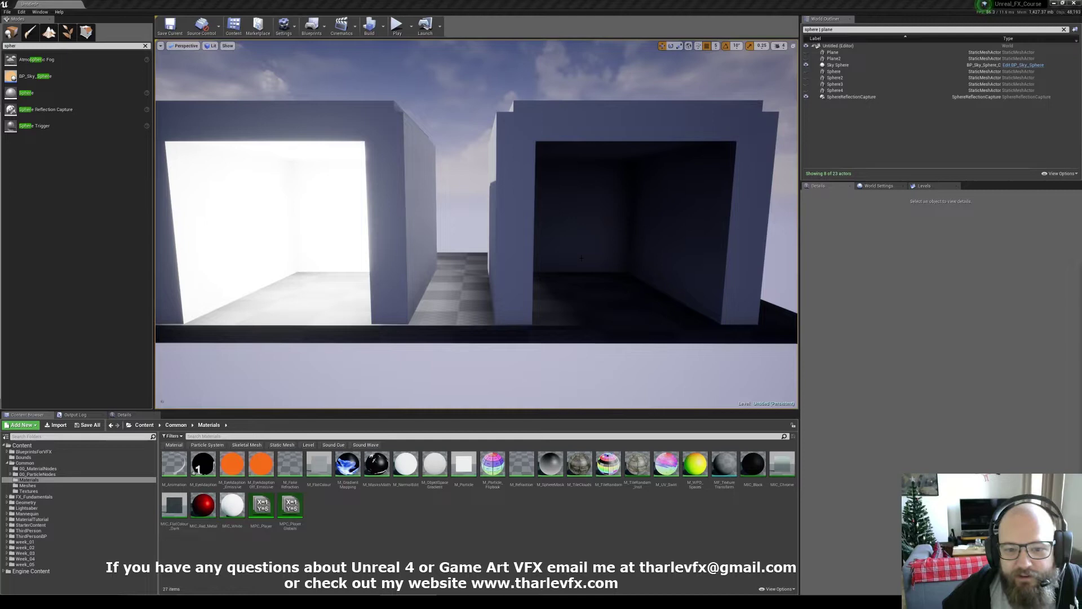
Step: Fly between the bright and dark rooms to examine how the exposure adapts inside each one
key("w")
right_click_drag(581, 257, 677, 251)
right_click_drag(494, 233, 690, 230)
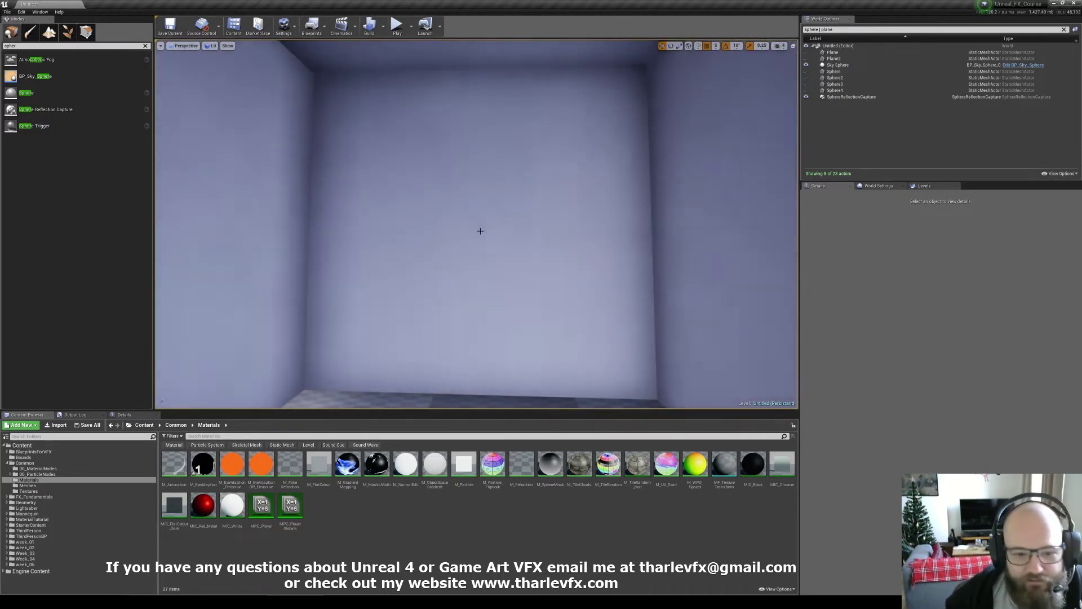
mouse_move(481, 229)
right_mouse_down()
mouse_move(493, 235)
mouse_move(478, 226)
right_mouse_up()
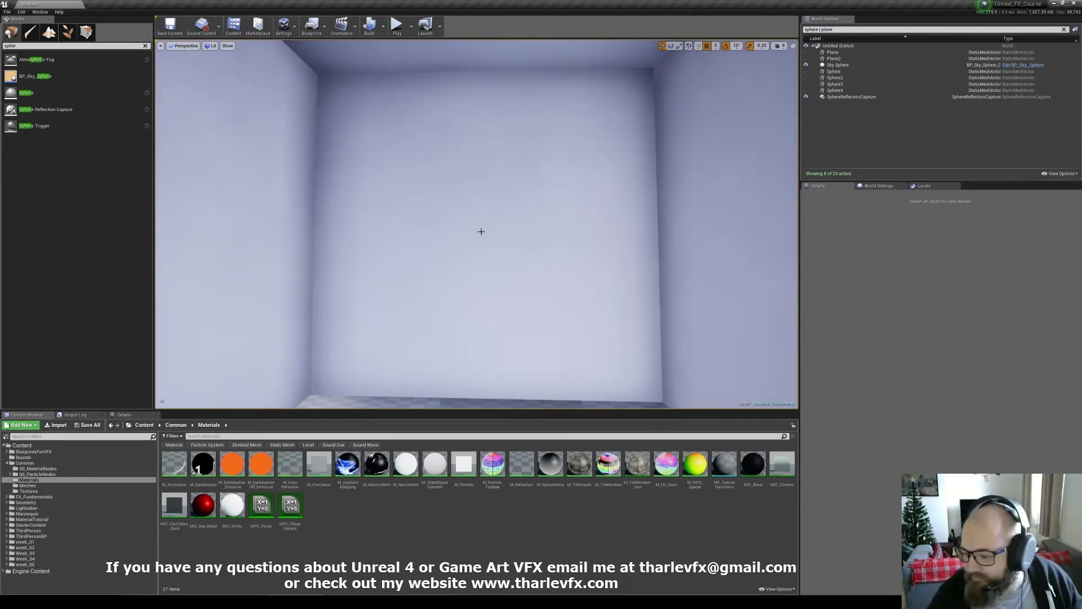
right_click_drag(481, 231, 489, 283)
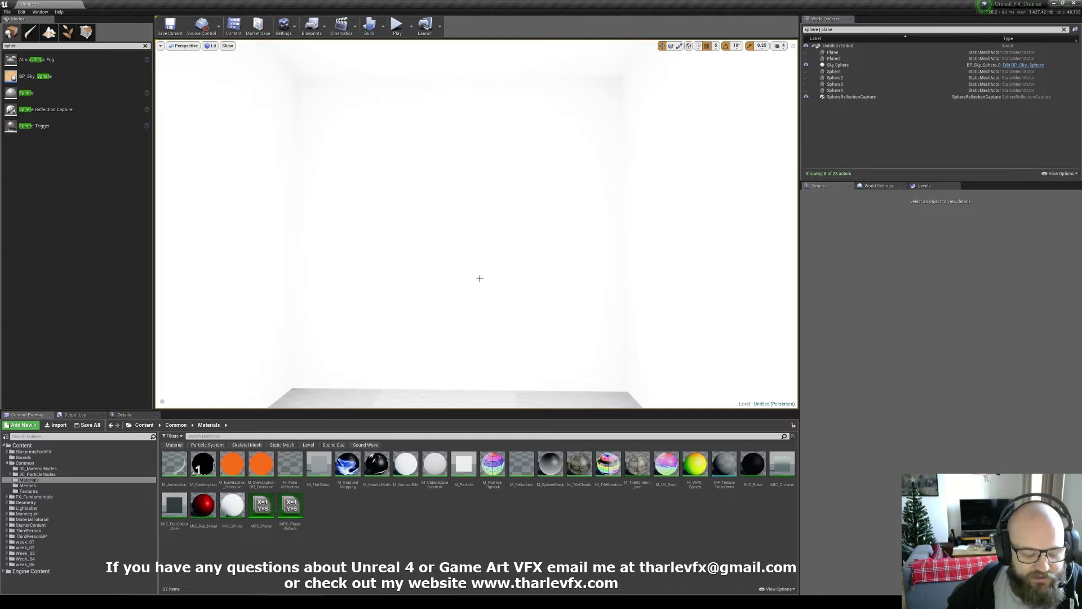
right_click_drag(479, 278, 761, 279)
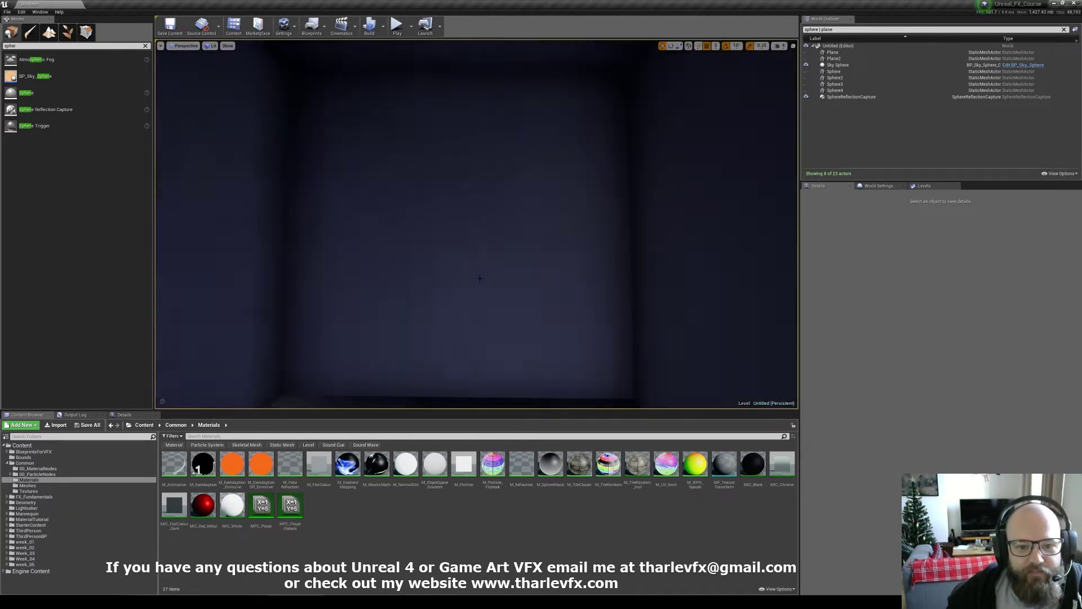
mouse_move(480, 279)
right_mouse_down()
mouse_move(487, 286)
mouse_move(480, 278)
right_mouse_up()
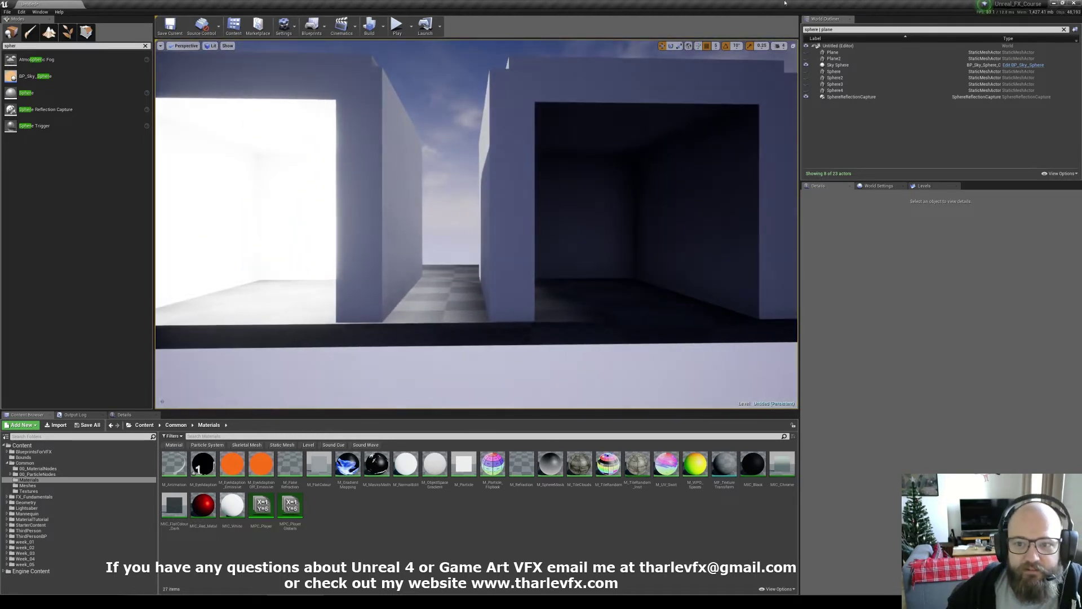
Step: Extend the outliner filter to "sphere | plane | post" and select PostProcessVolume
left_click(840, 30)
key("Return")
key("Escape")
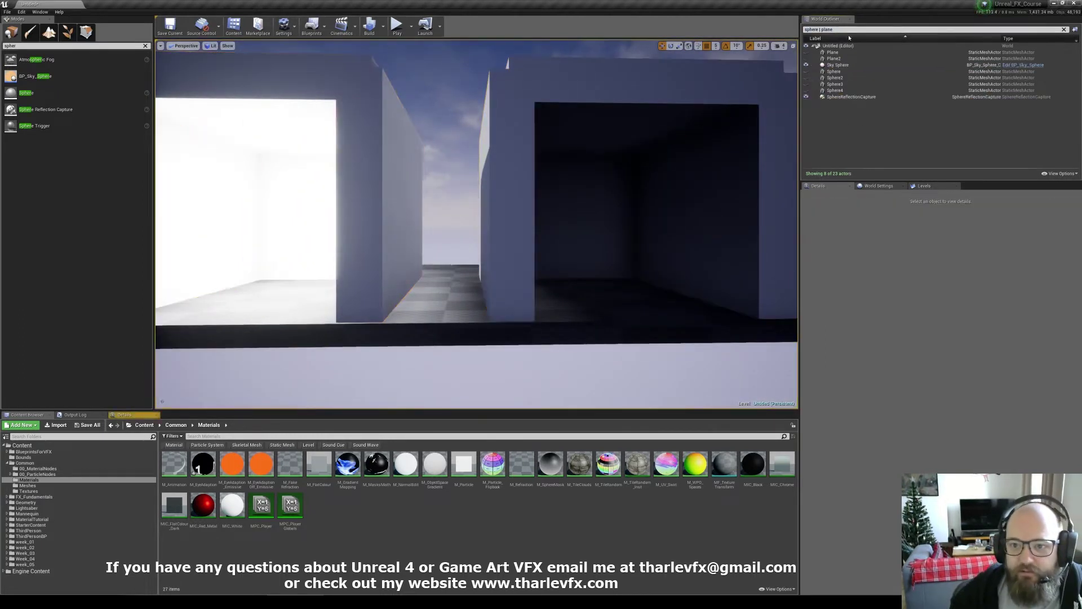
type("| post")
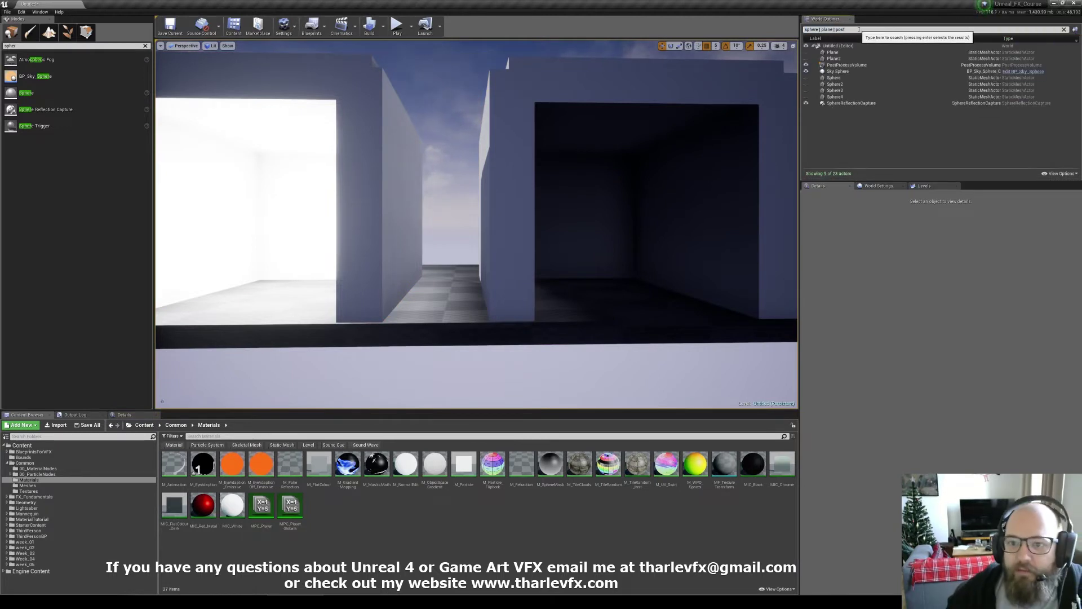
left_click(846, 65)
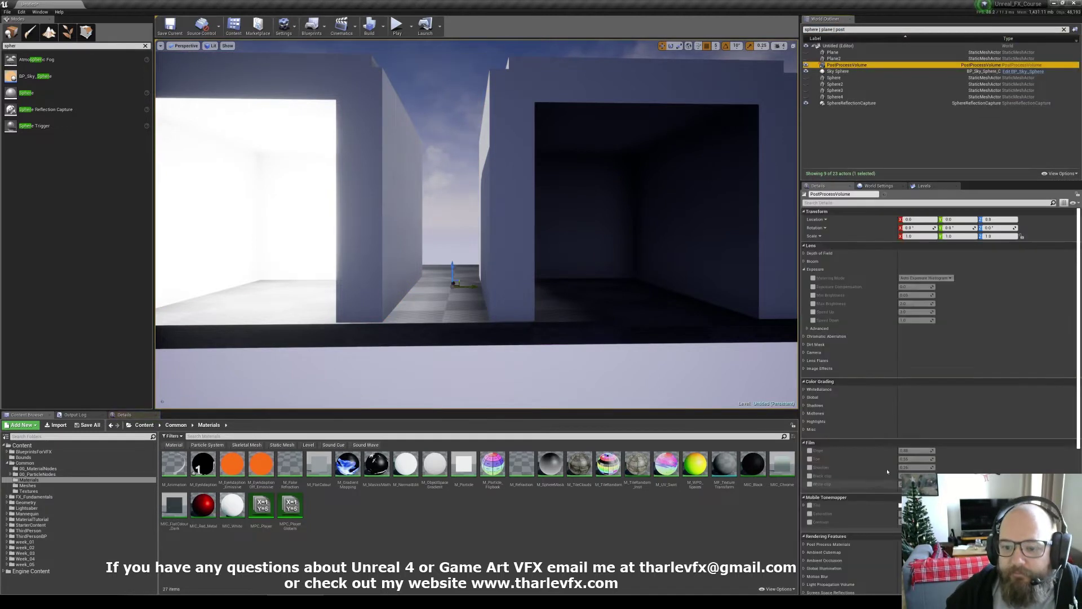
Step: Enable the Min Brightness and Max Brightness exposure overrides on PostProcessVolume and set both to 1.0
scroll(596, 352, "up", 4)
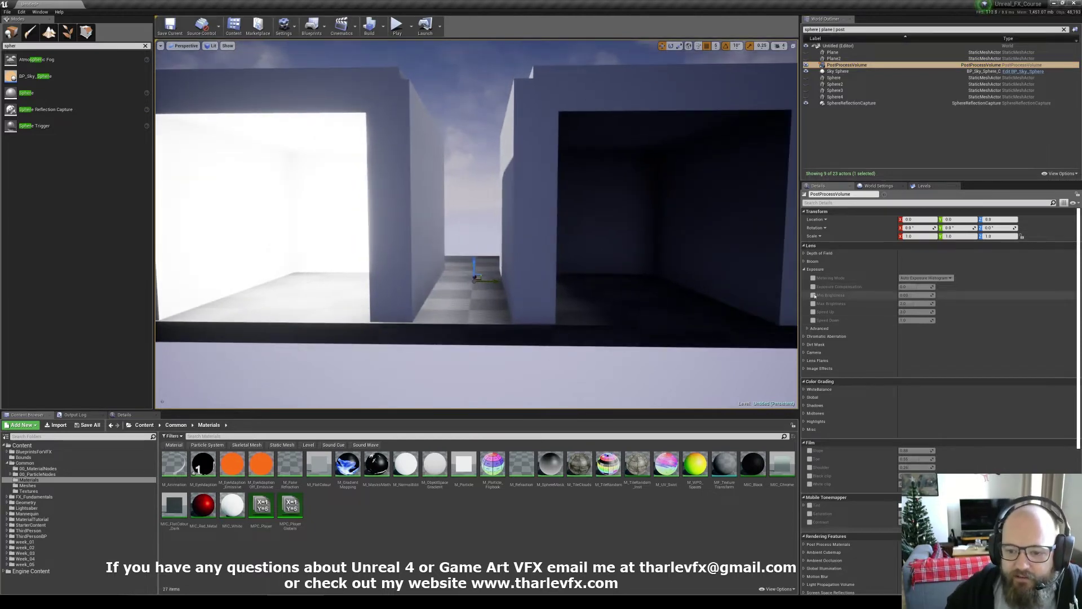
scroll(813, 295, "down", 5)
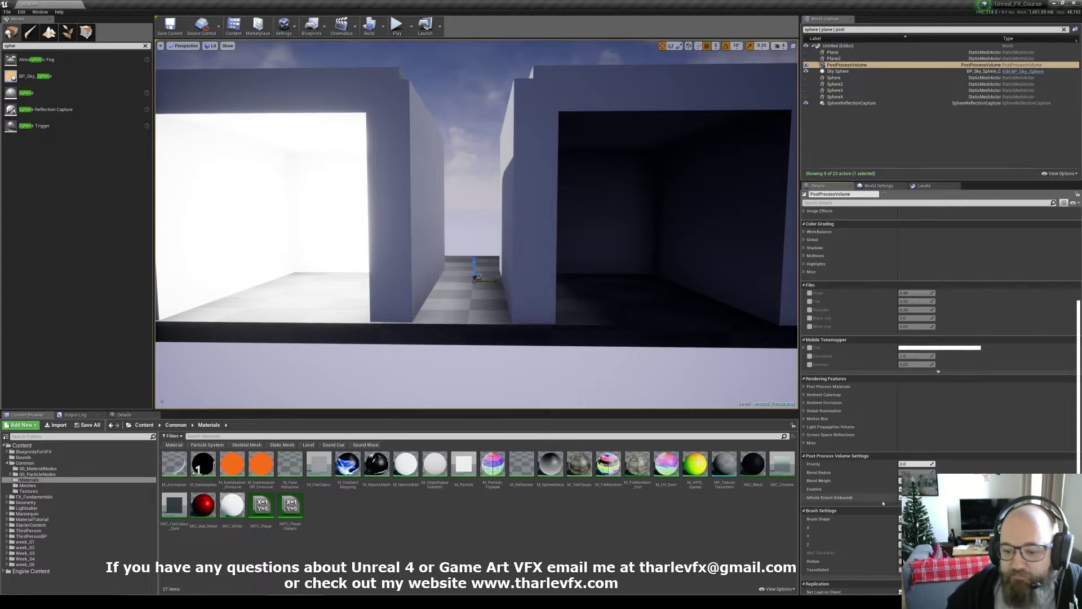
mouse_move(425, 242)
right_mouse_down()
mouse_move(441, 255)
mouse_move(422, 247)
right_mouse_up()
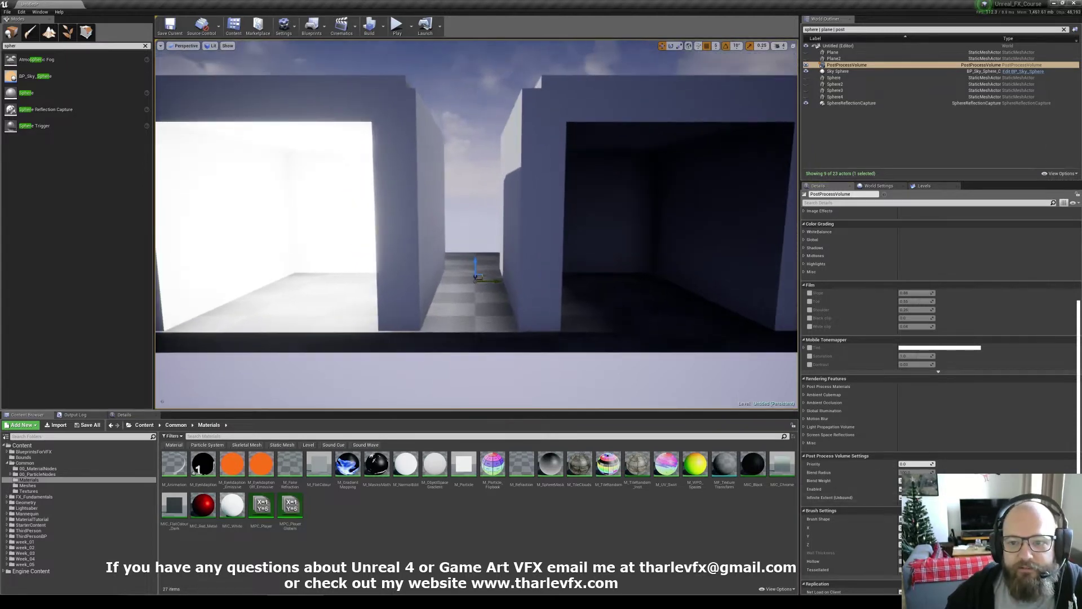
scroll(829, 271, "up", 5)
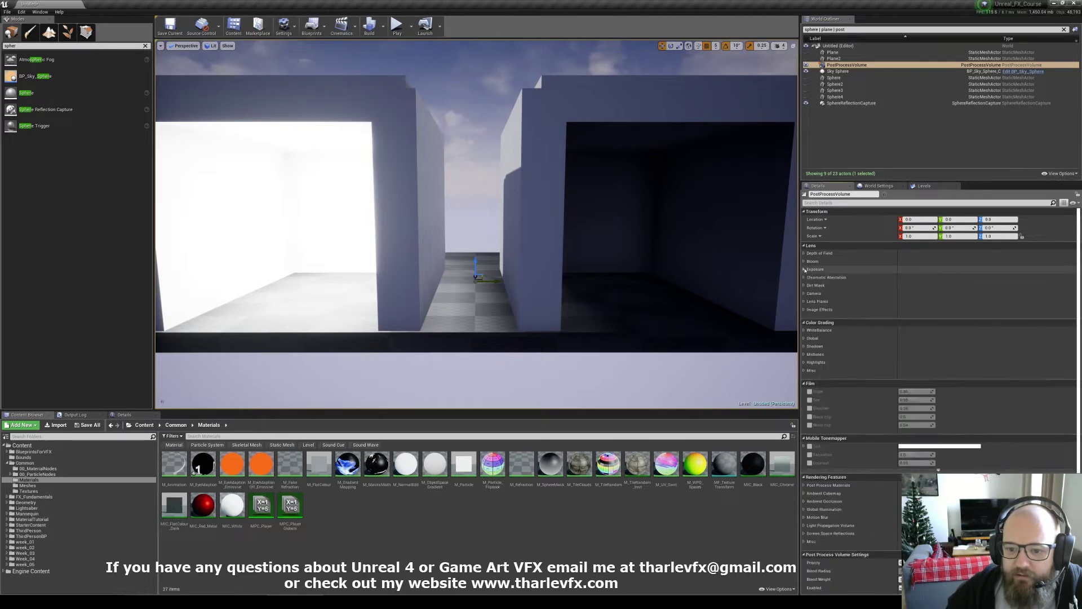
left_click(812, 295)
left_click(813, 304)
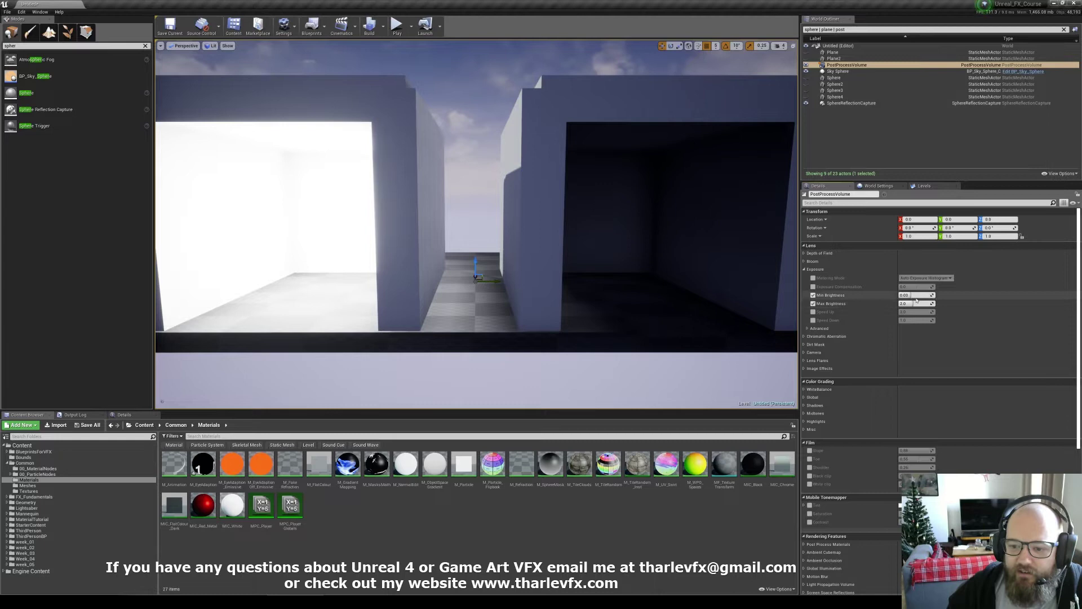
left_click(917, 295)
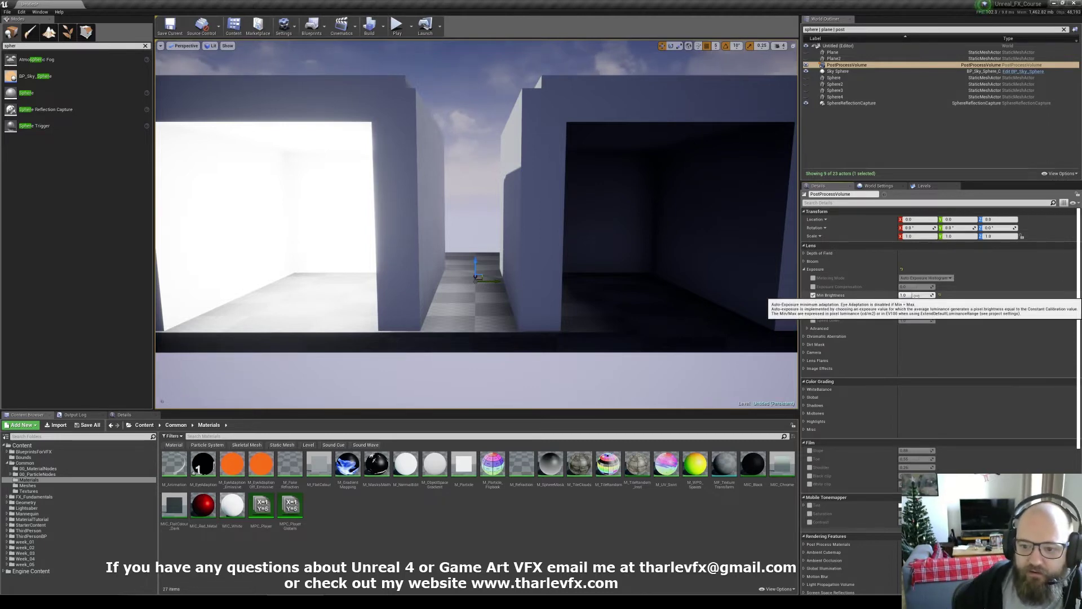
key("Tab")
type("1")
key("Return")
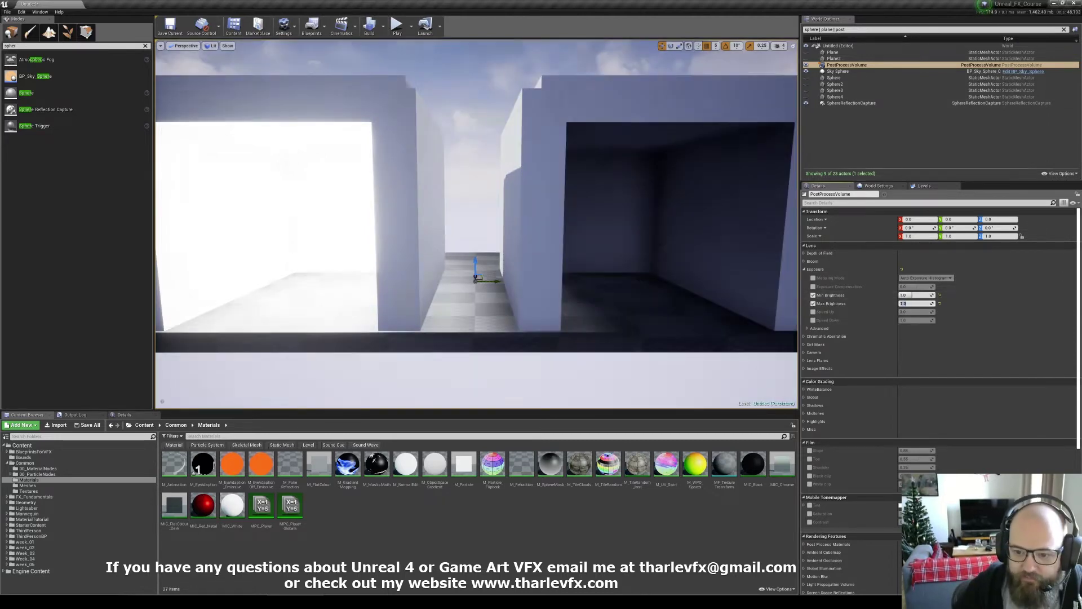
Step: Move through the bright and dark rooms to check the lighting with the exposure range locked
right_click_drag(660, 246, 346, 220)
key("w")
key("d")
key("w")
key("a")
key("d")
key("s")
key("d")
key("a")
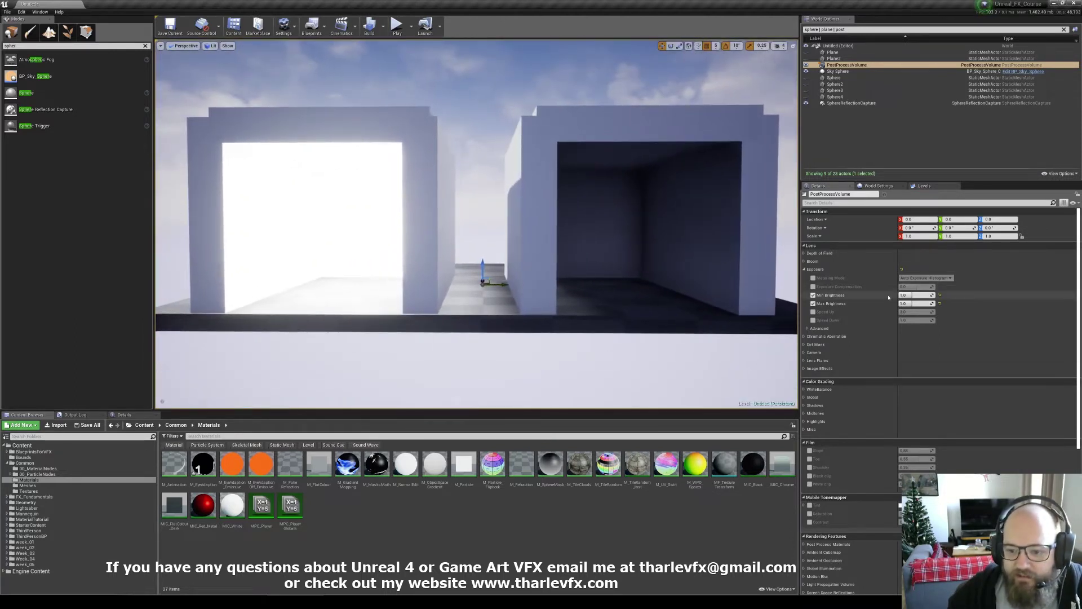
Step: Reset Min Brightness and Max Brightness to their defaults and disable both exposure overrides
left_click(940, 303)
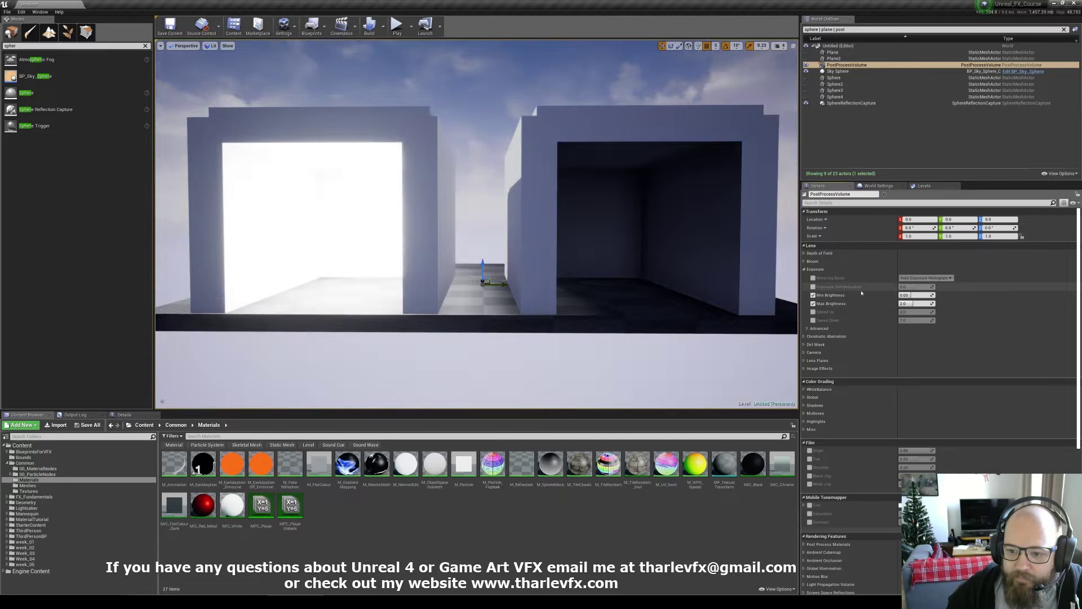
left_click(813, 295)
left_click(814, 304)
right_click_drag(732, 271, 733, 257)
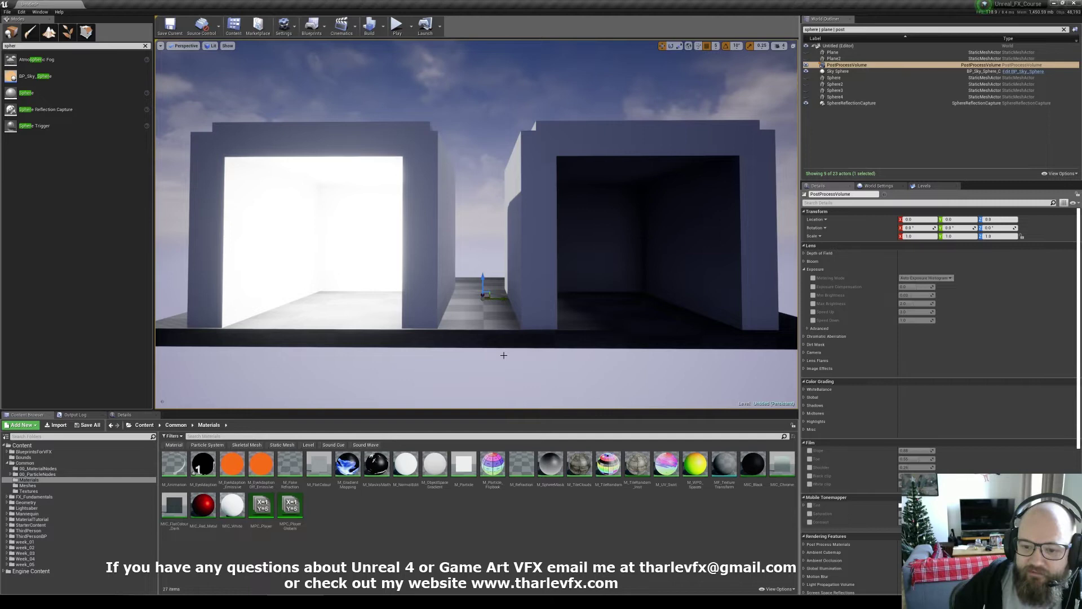
Step: Clear the selection and make Plane and Plane2 visible in the two rooms
key("Escape")
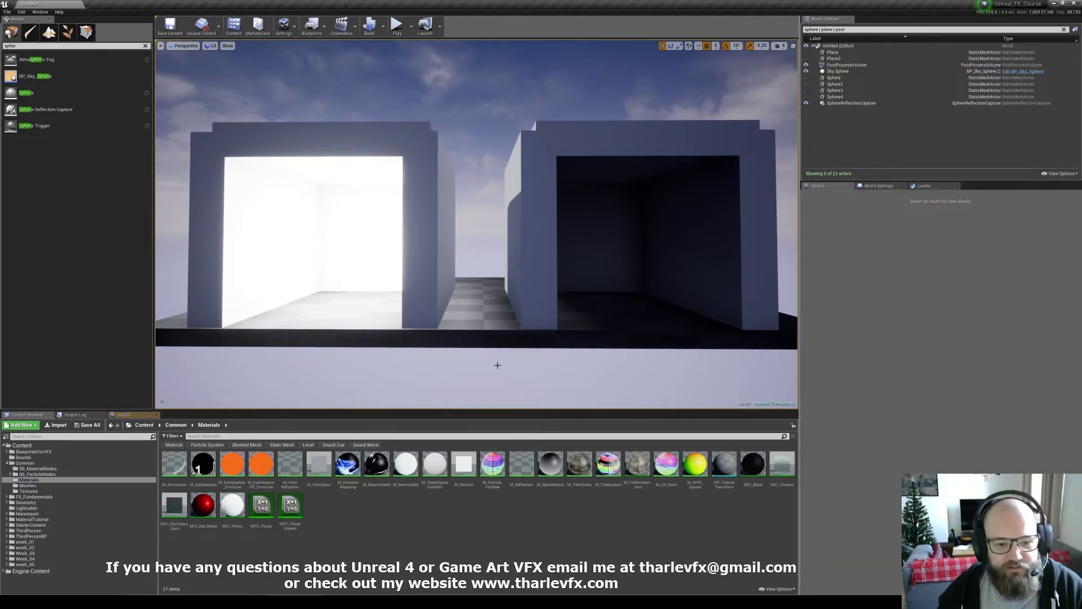
left_click(498, 365)
key("Escape")
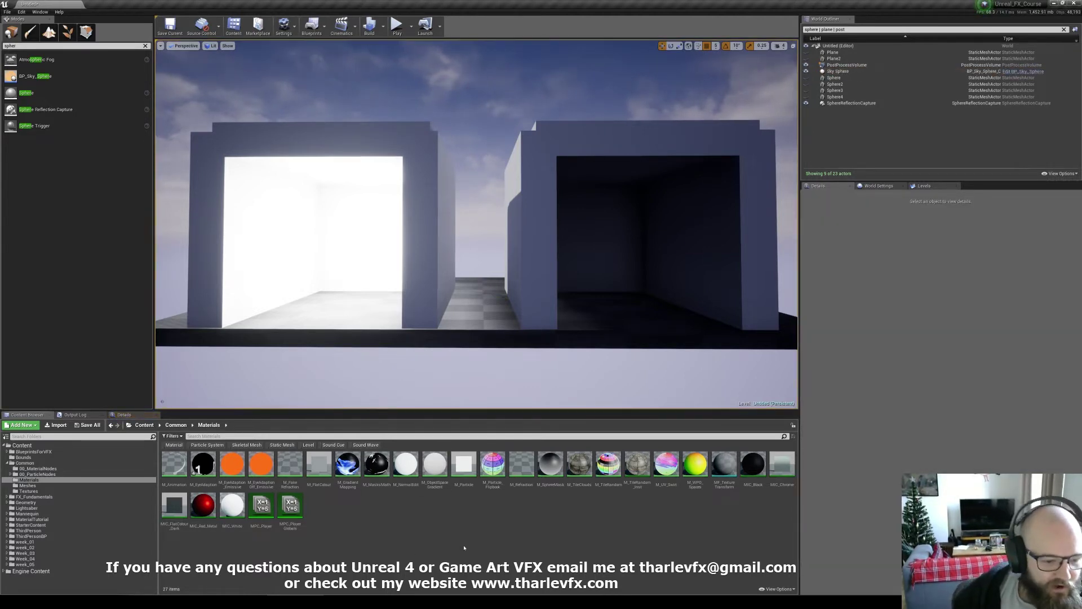
left_click(806, 52)
left_click(806, 59)
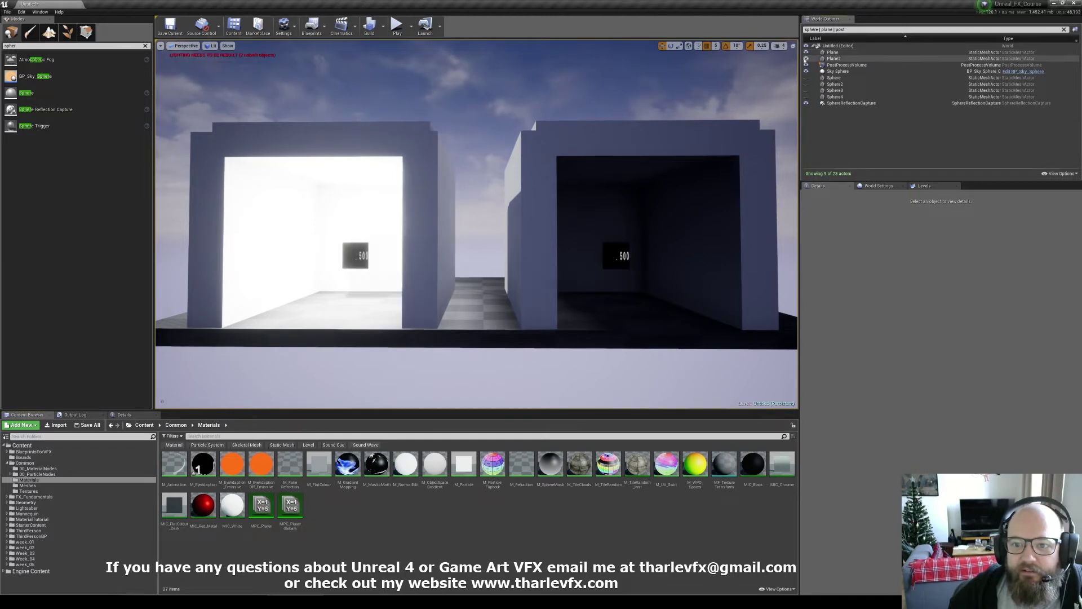
Step: Open the M_EyeAdaption material and examine its EyeAdaptation node feeding DebugScalarValues
double_click(203, 463)
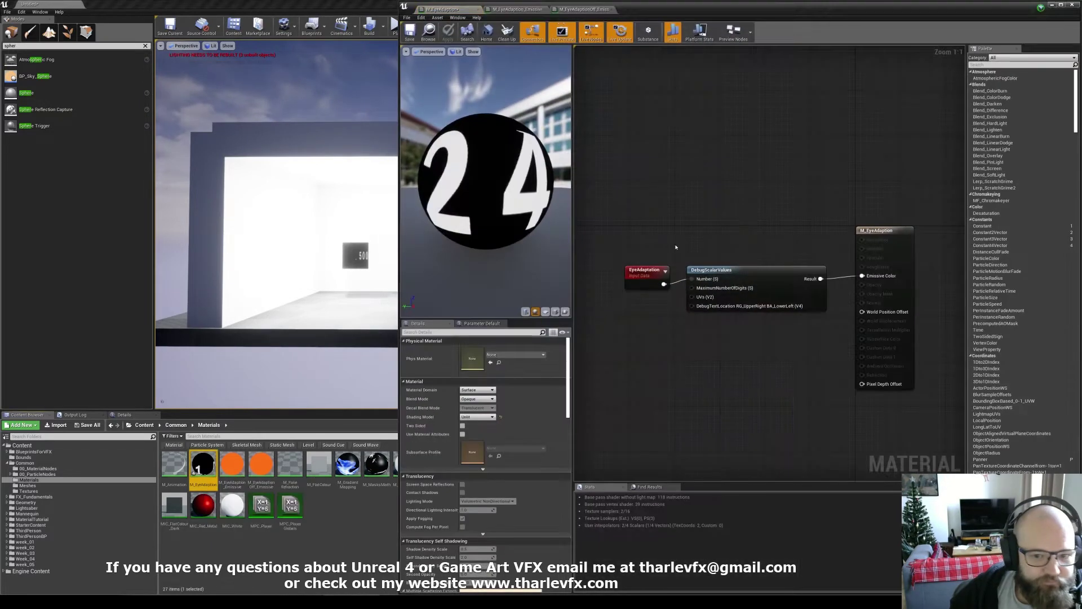
left_click(636, 277)
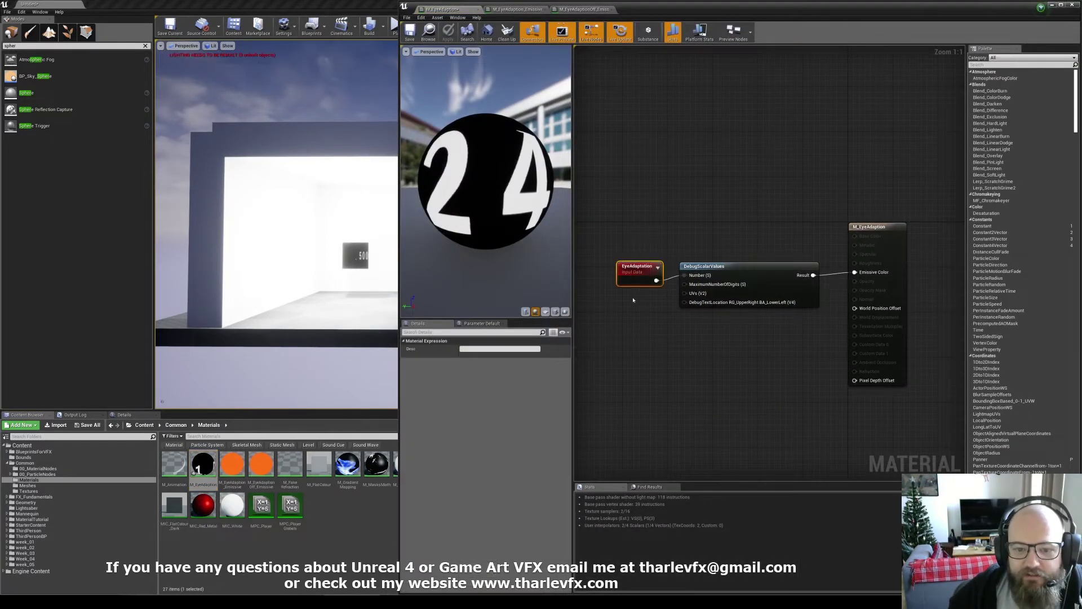
left_click(633, 229)
left_click(637, 272)
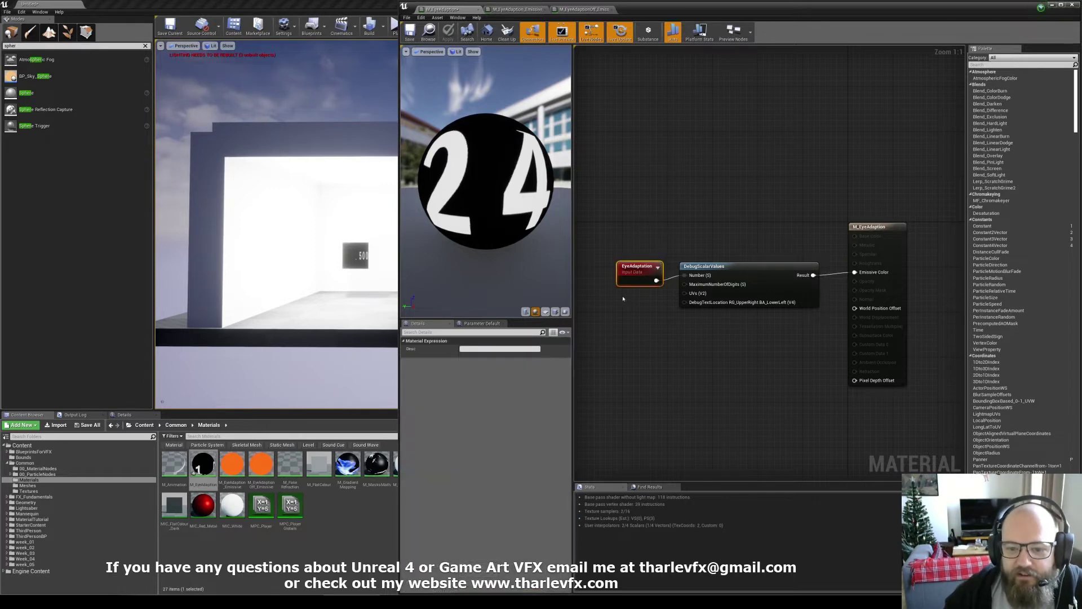
left_click(637, 226)
left_click(733, 268)
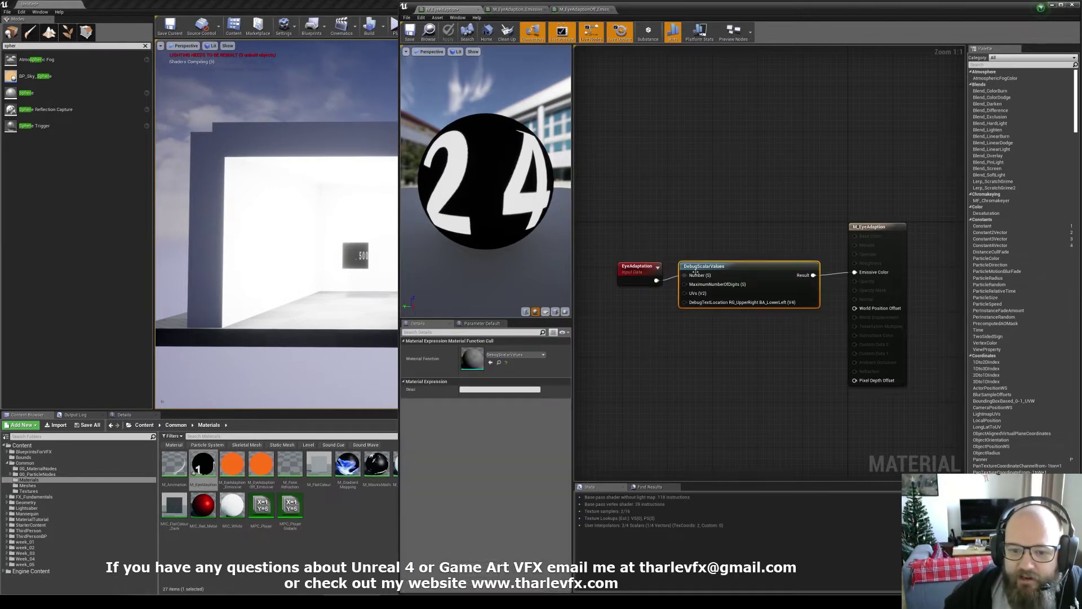
left_click(739, 246)
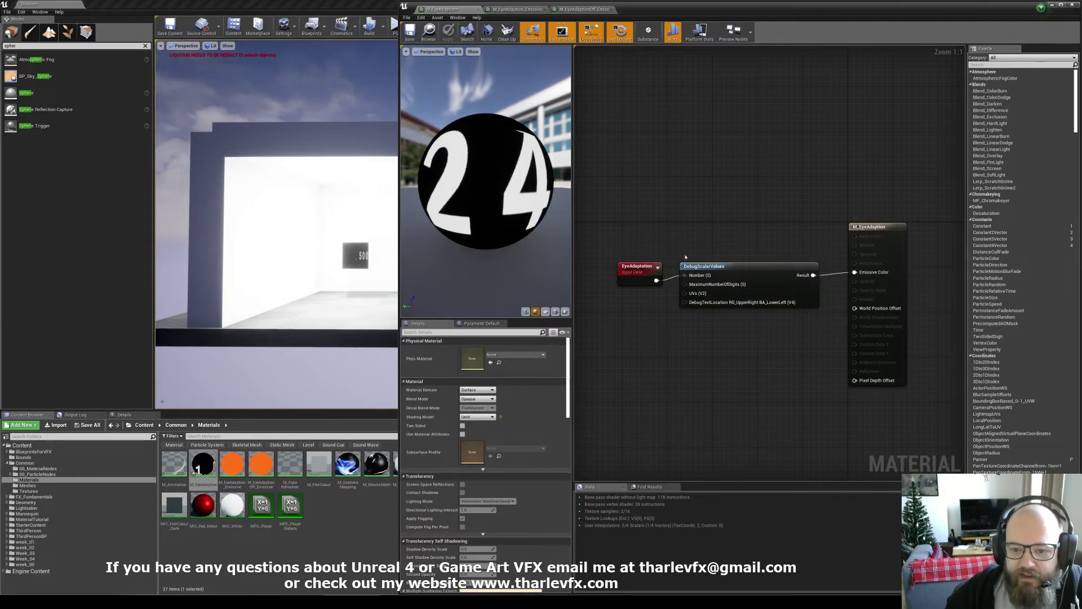
Step: Return to the level and compare the eye adaptation readouts on the planes in the bright and dark rooms
left_click(387, 257)
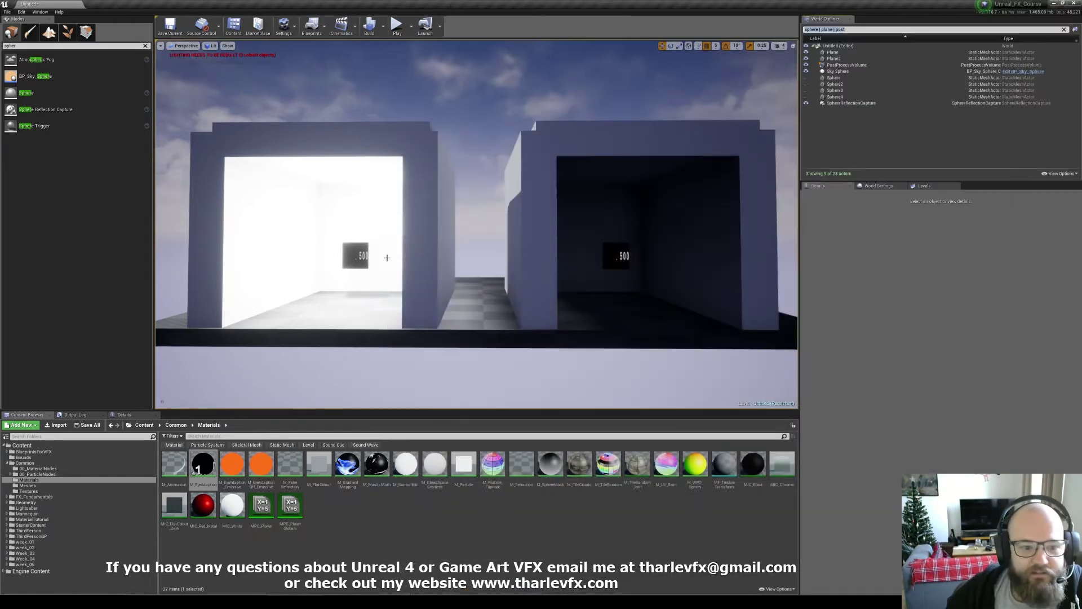
key("w")
right_click_drag(387, 258, 303, 268)
key("w")
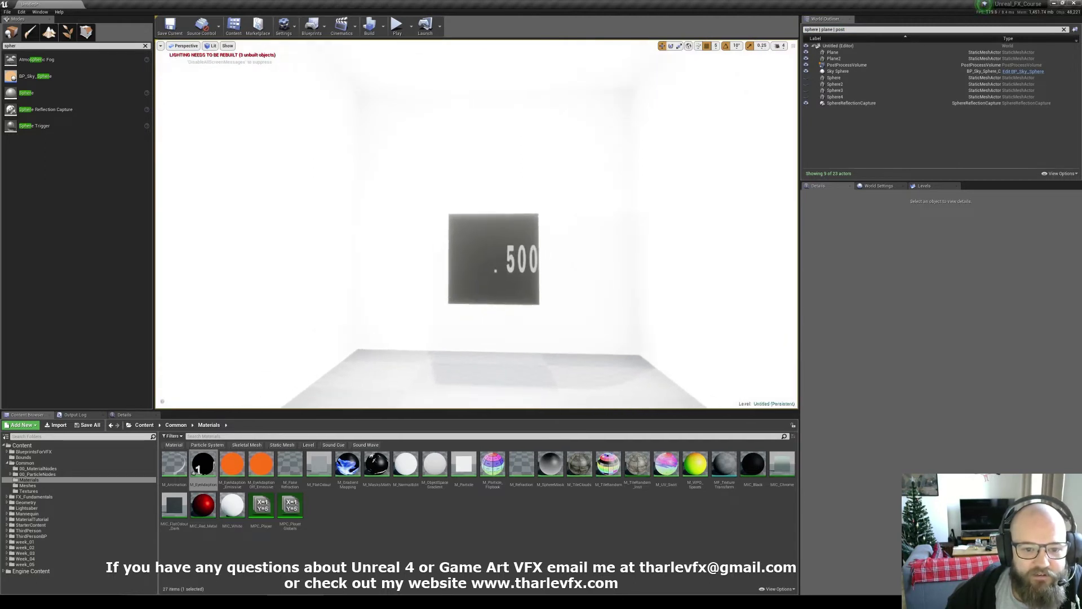
left_click_drag(386, 156, 387, 258)
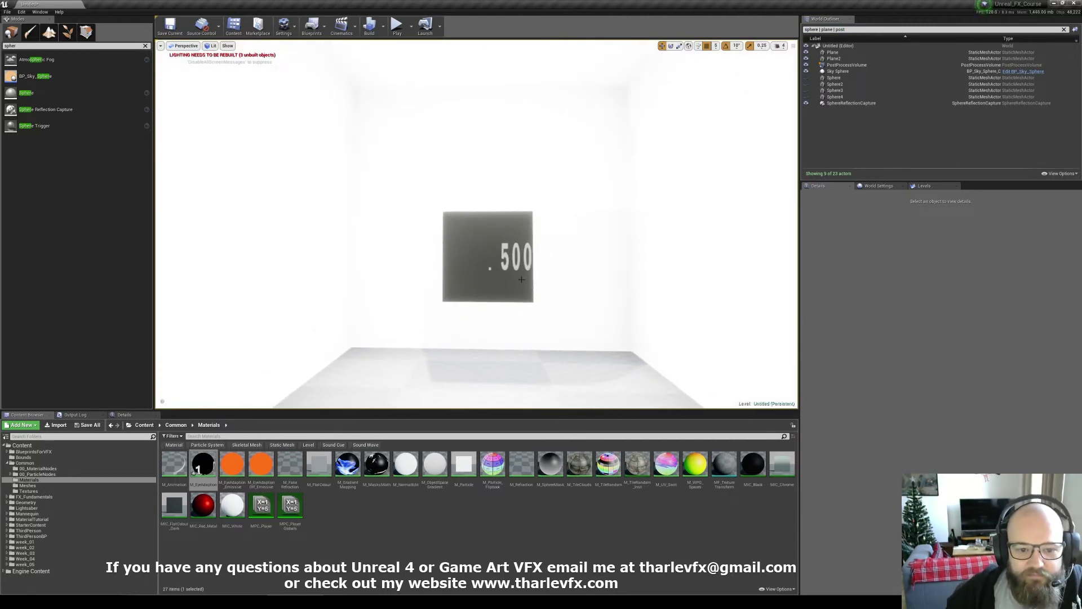
key("d")
right_click_drag(507, 281, 512, 282)
key("a")
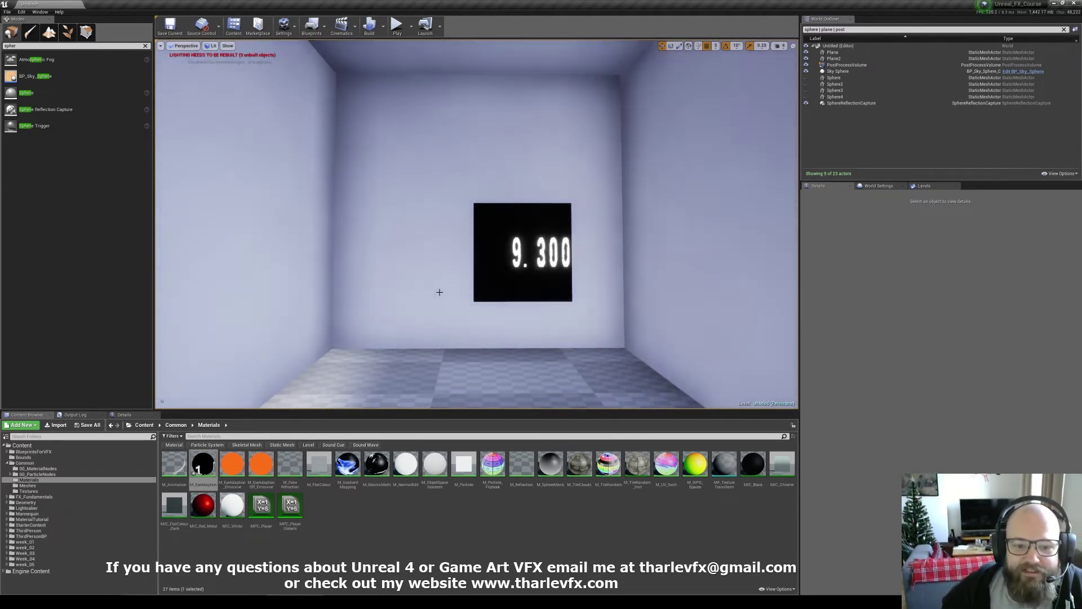
Step: Enable the Speed Up and Speed Down exposure overrides on PostProcessVolume and set Speed Up to 10.0
left_click(847, 64)
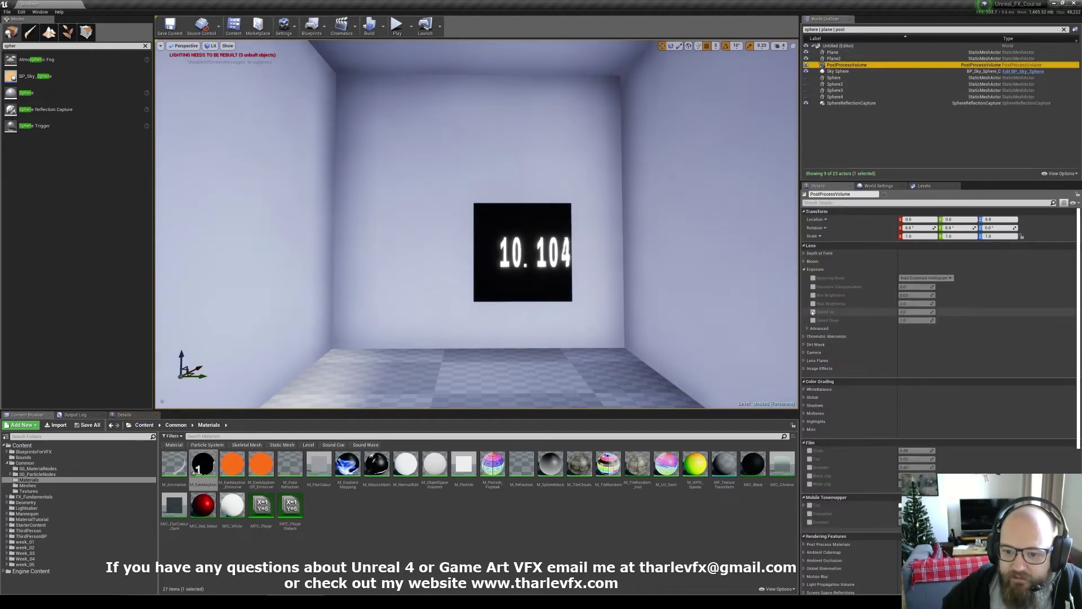
left_click(813, 312)
left_click(813, 320)
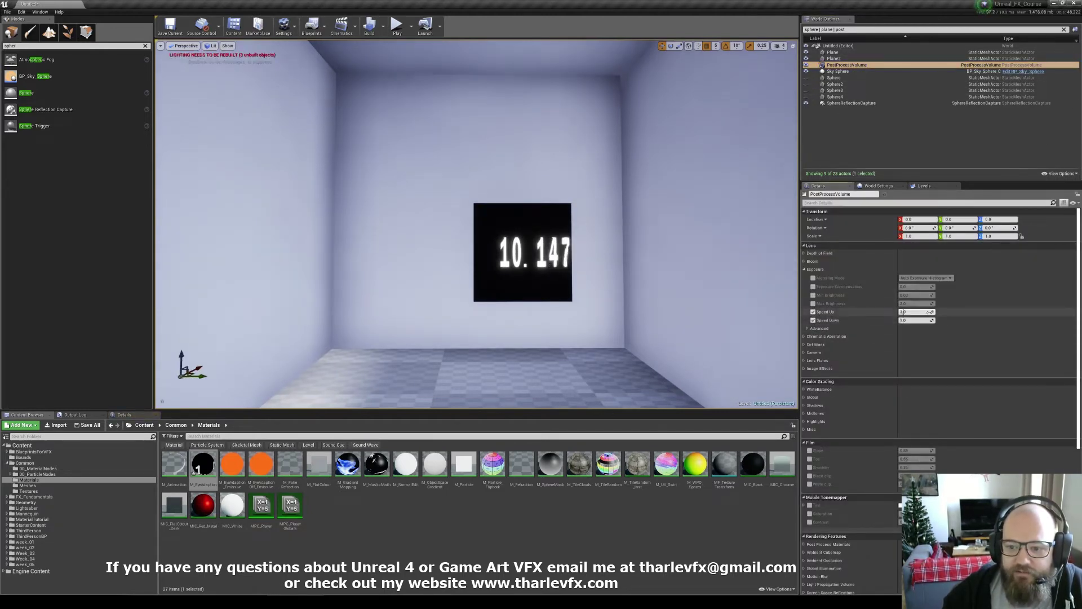
left_click(911, 313)
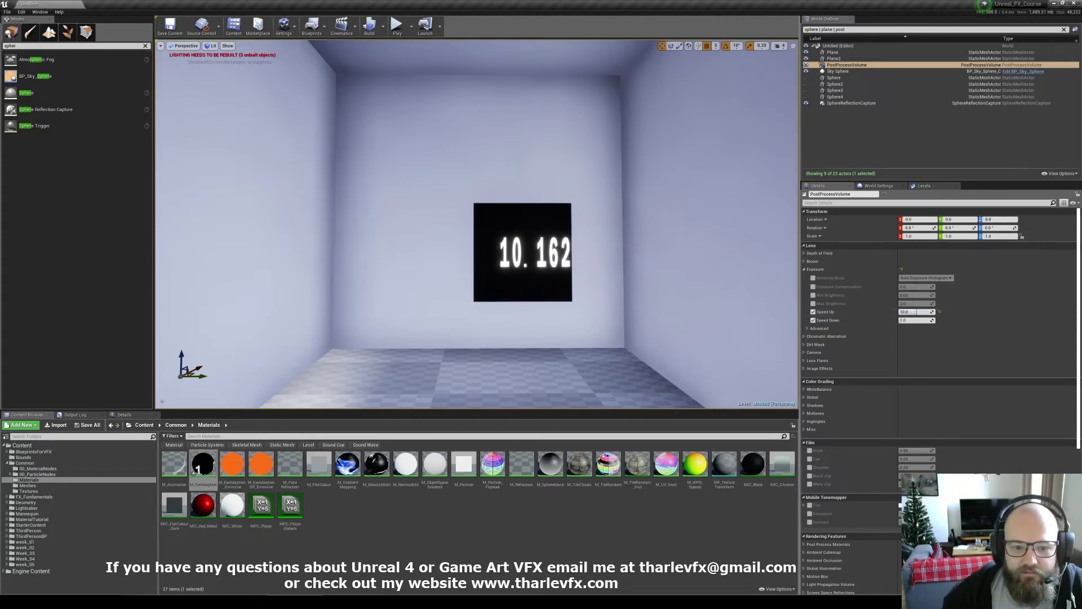
Step: Test the new adaptation speed by moving between the rooms and reset Speed Up to its default
right_click_drag(620, 271, 615, 269)
key("1")
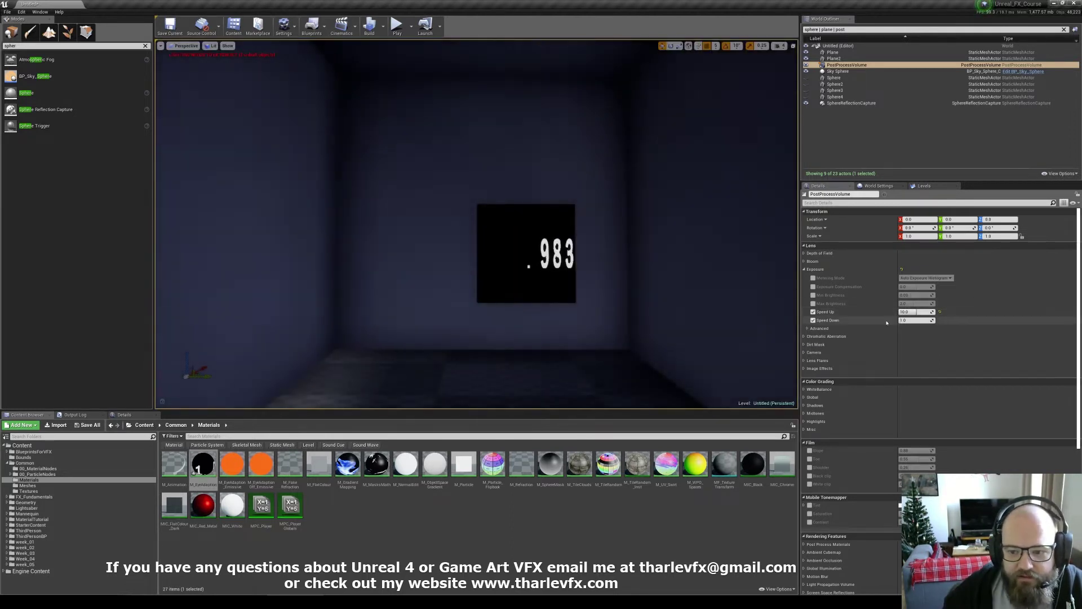
left_click(940, 311)
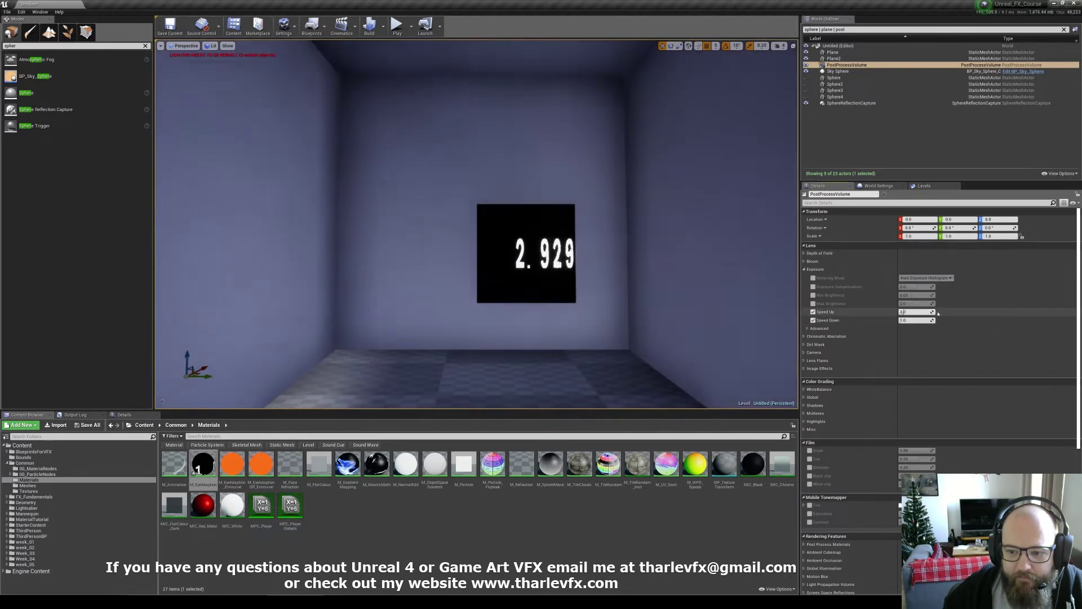
Step: Reset Speed Down to its default on PostProcessVolume and unhide Sphere, Sphere2, Sphere3 and Sphere4
left_click(939, 320)
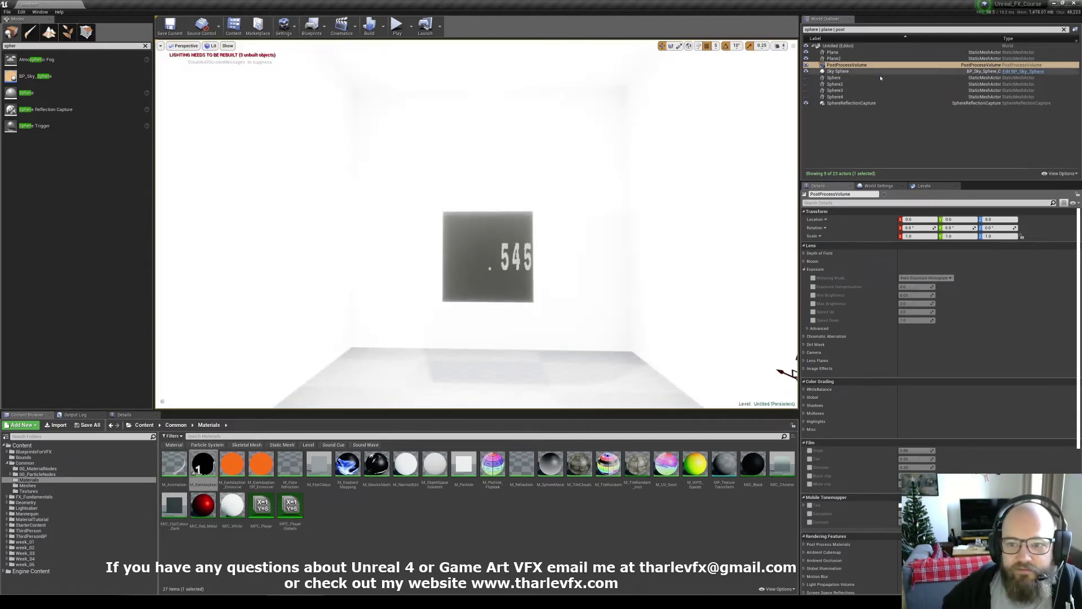
left_click(806, 84)
left_click(806, 90)
left_click(806, 96)
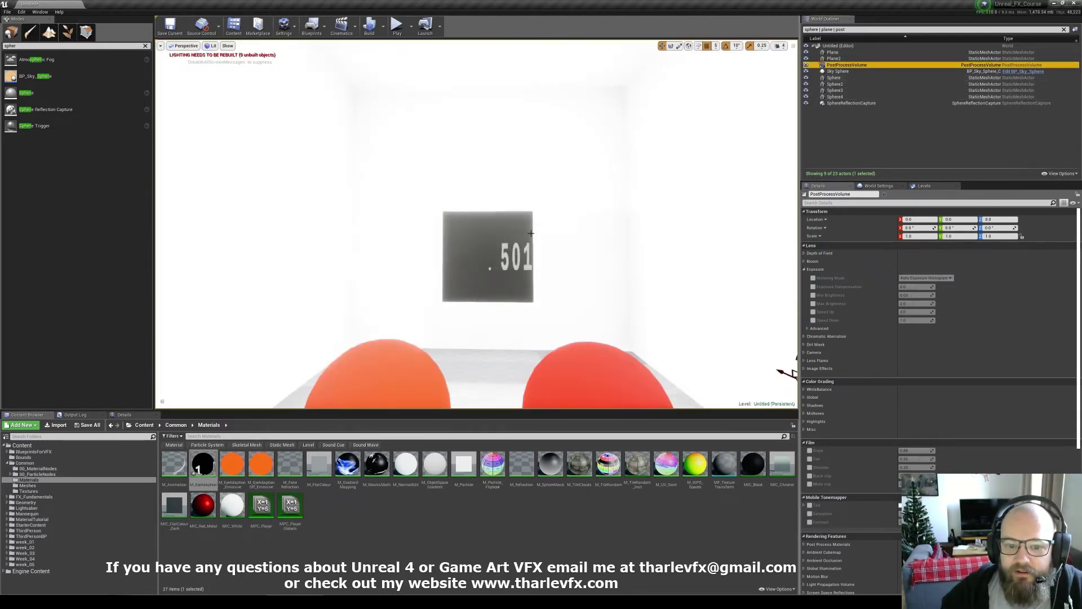
Step: Open the M_EyeAdaption_Emissive material from the bright room's orange sphere and examine how its emissive colour is divided by EyeAdaptation
right_click_drag(676, 186, 676, 271)
right_click_drag(340, 214, 388, 226)
left_click(388, 226)
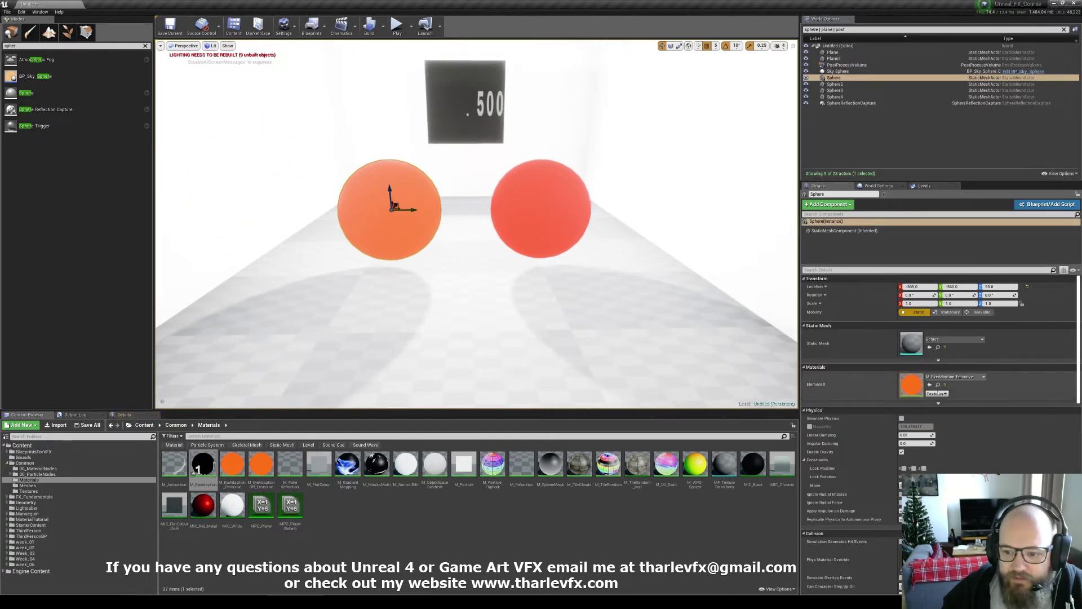
double_click(914, 383)
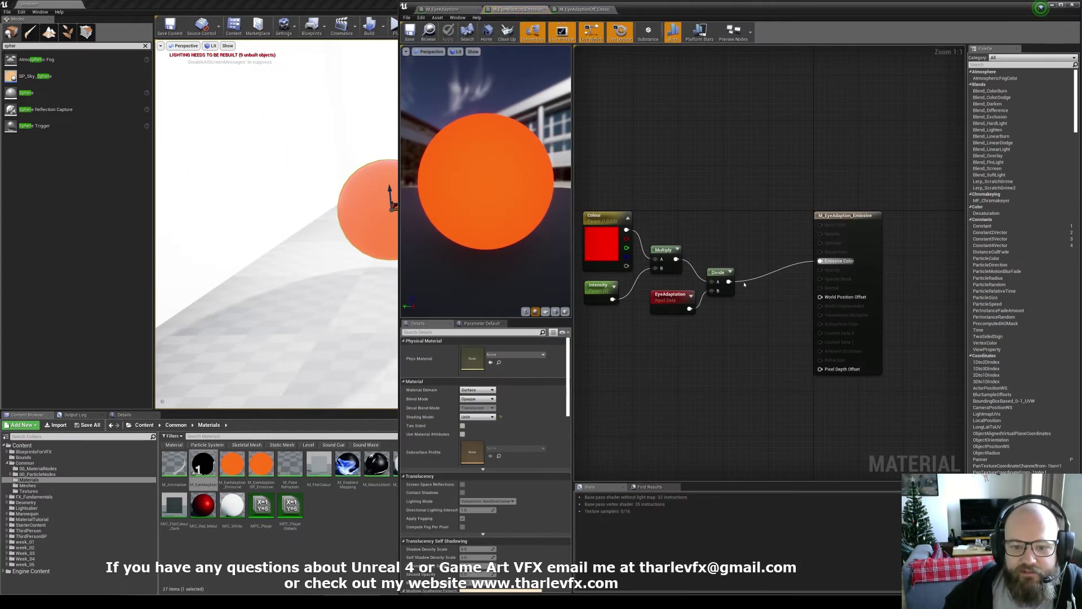
left_click_drag(748, 338, 668, 269)
left_click(737, 250)
mouse_move(712, 373)
right_mouse_down()
mouse_move(753, 358)
mouse_move(712, 362)
mouse_move(709, 386)
right_mouse_up()
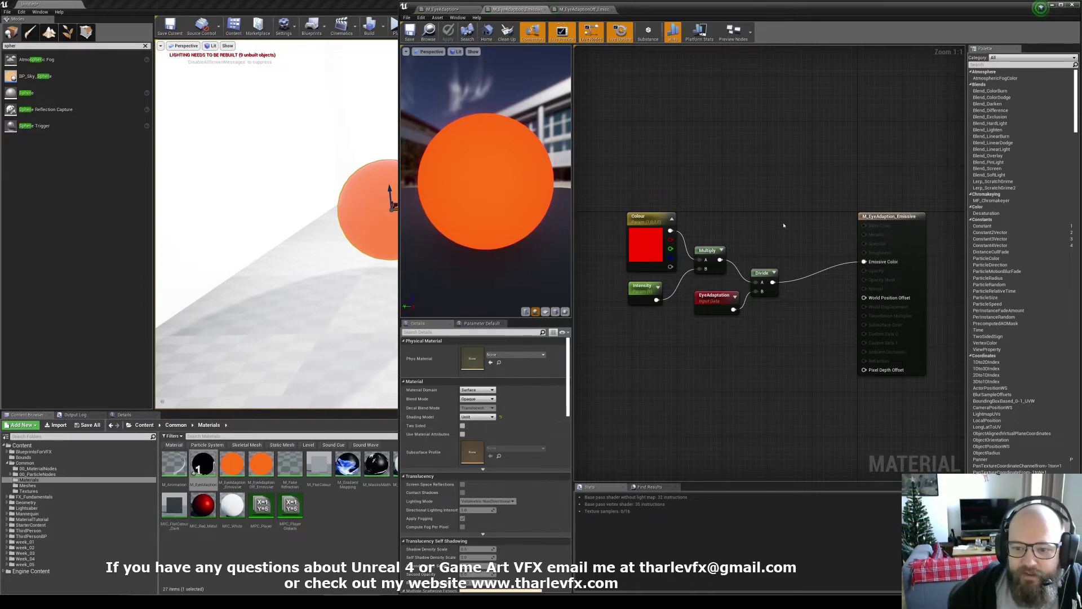
Step: Examine the M_EyeAdaptionOff_Emissive node graph and return to M_EyeAdaption_Emissive for comparison
left_click(586, 10)
left_click_drag(701, 192, 602, 283)
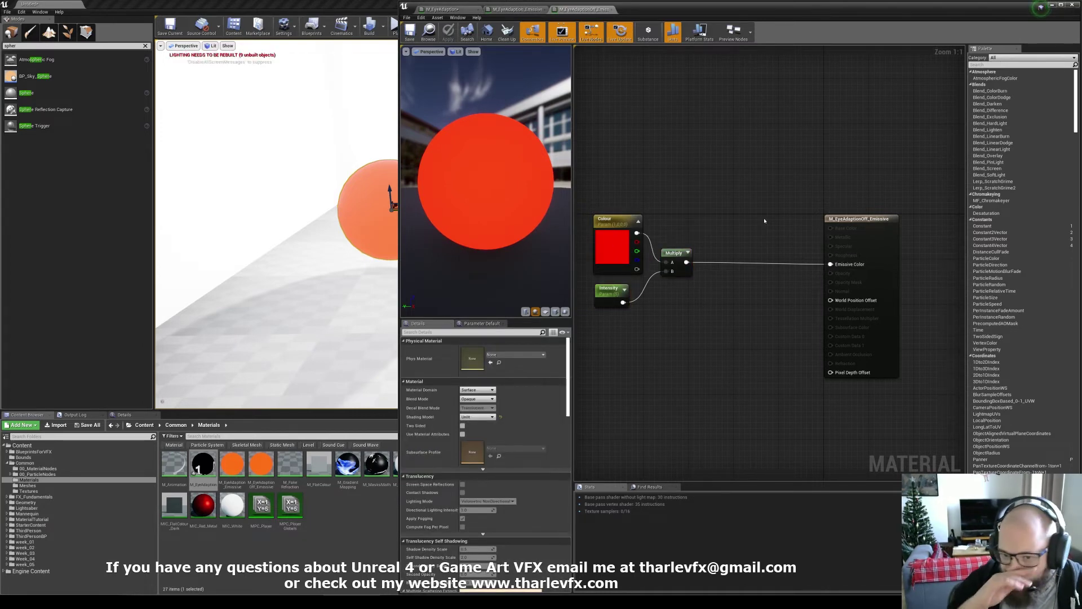
left_click(516, 9)
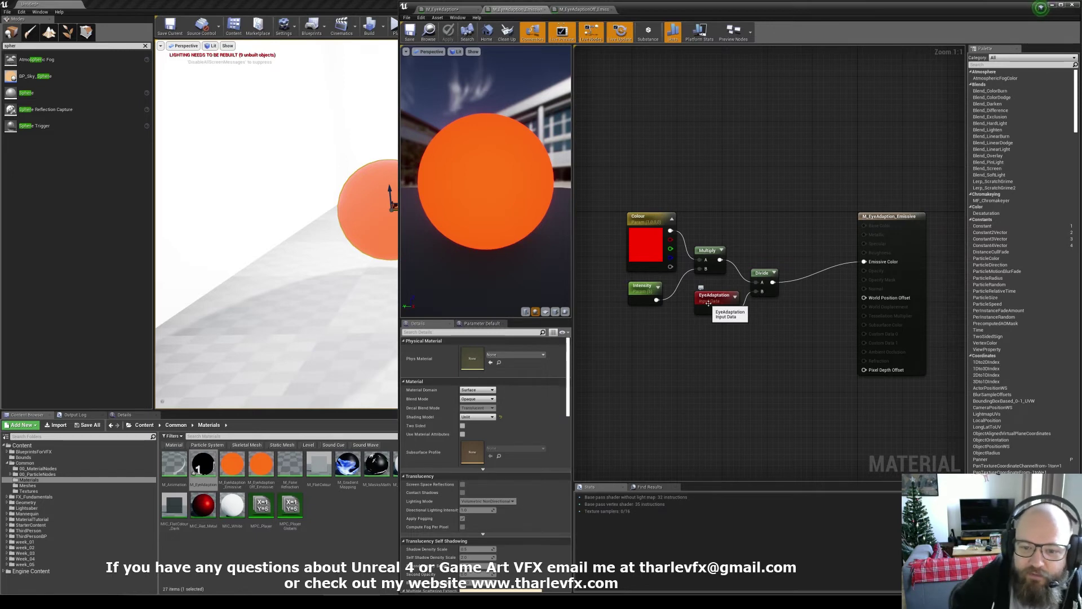
Step: Put the material editor away and view both emissive spheres together with the readout plane in the dark room
left_click(1051, 5)
right_click_drag(559, 261, 557, 288)
key("Escape")
key("2")
key("s")
key("s")
key("w")
key("s")
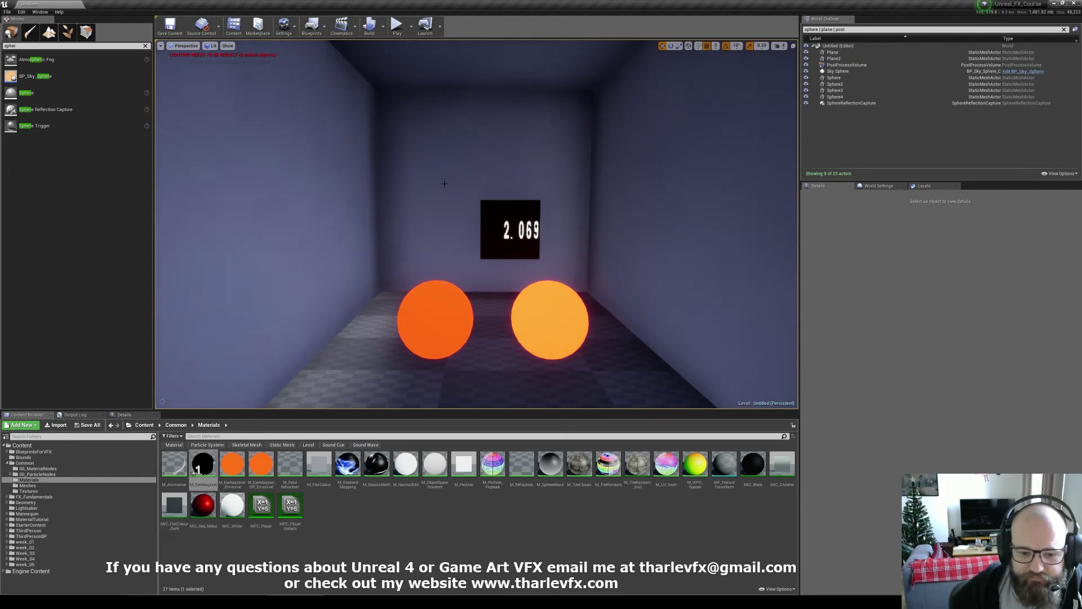
Step: Inspect which emissive material is assigned to each of the dark room's two spheres, Sphere4 and Sphere2
left_click(547, 321)
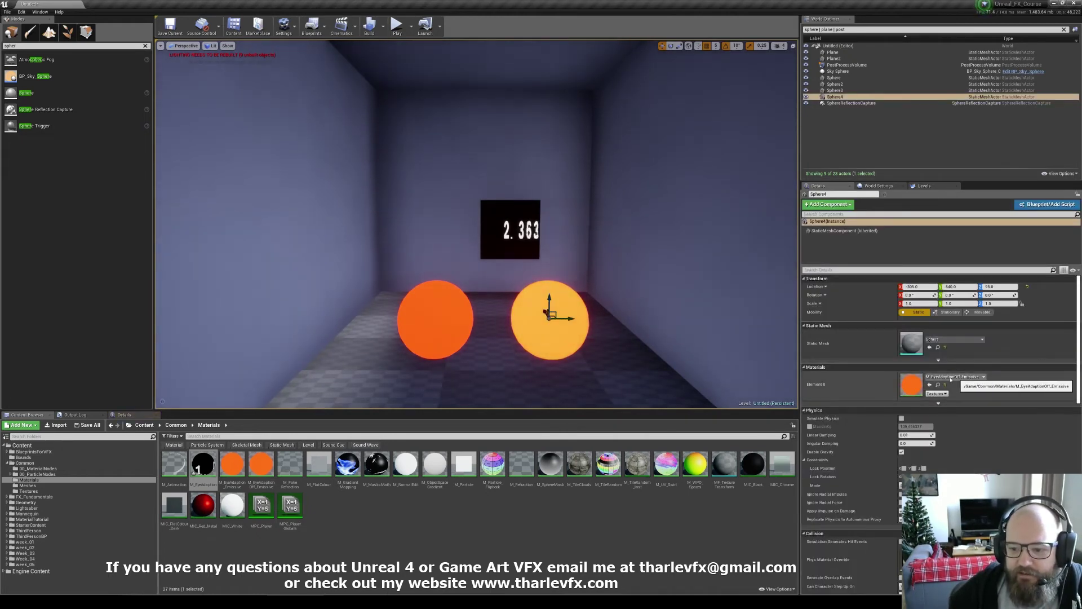
left_click(426, 325)
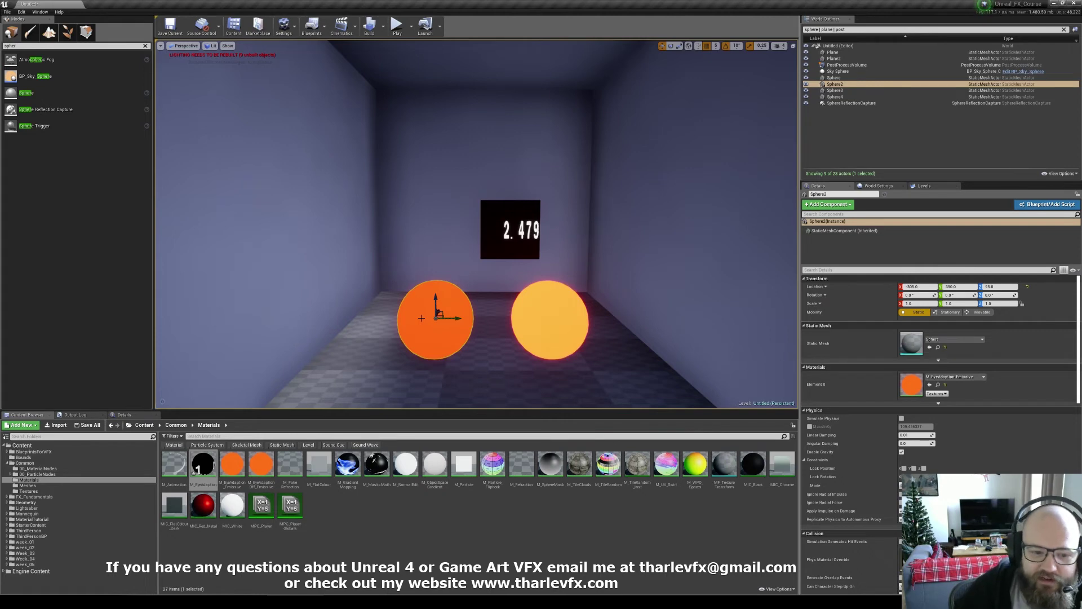
left_click(551, 319)
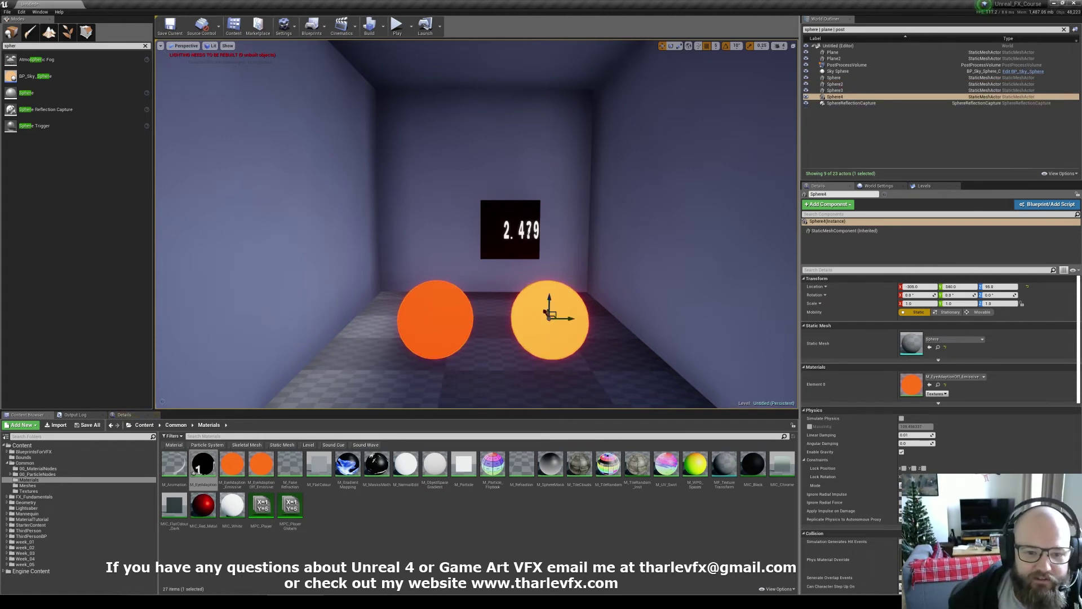
right_click_drag(563, 357, 565, 347)
key("Escape")
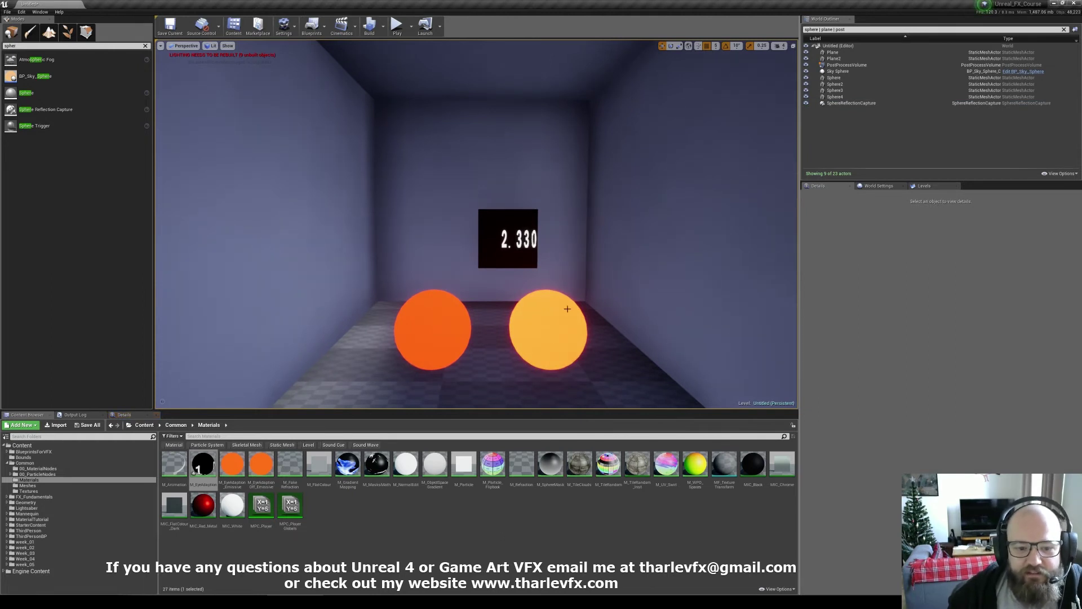
Step: Move to the bright room and back to the dark room to compare how the two sphere materials react to adaptation
right_click_drag(526, 290, 543, 321)
key("w")
scroll(485, 238, "down", 3)
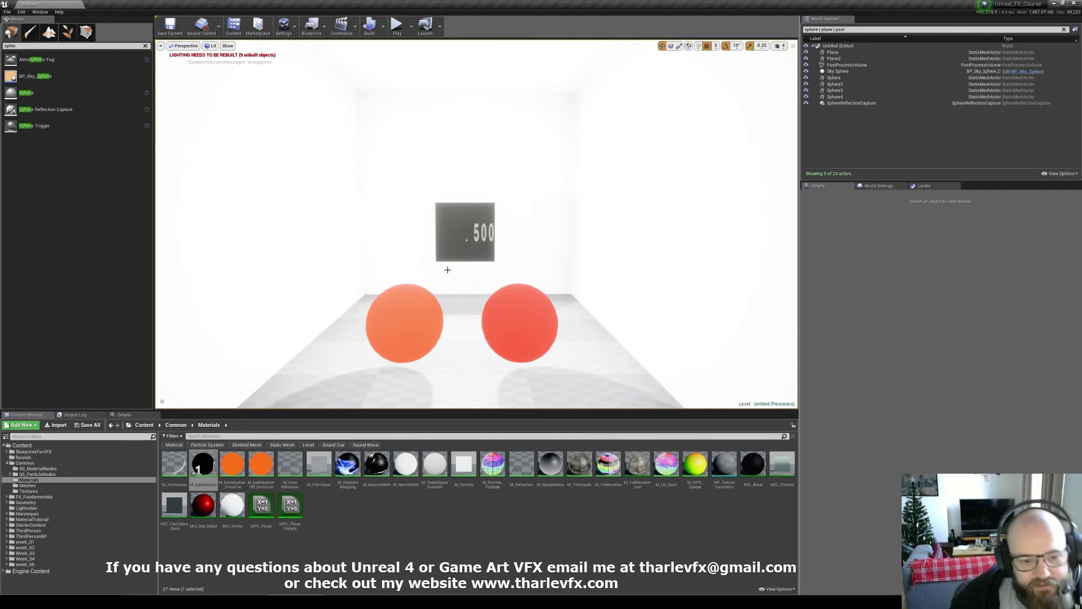
right_click_drag(448, 269, 443, 298)
key("w")
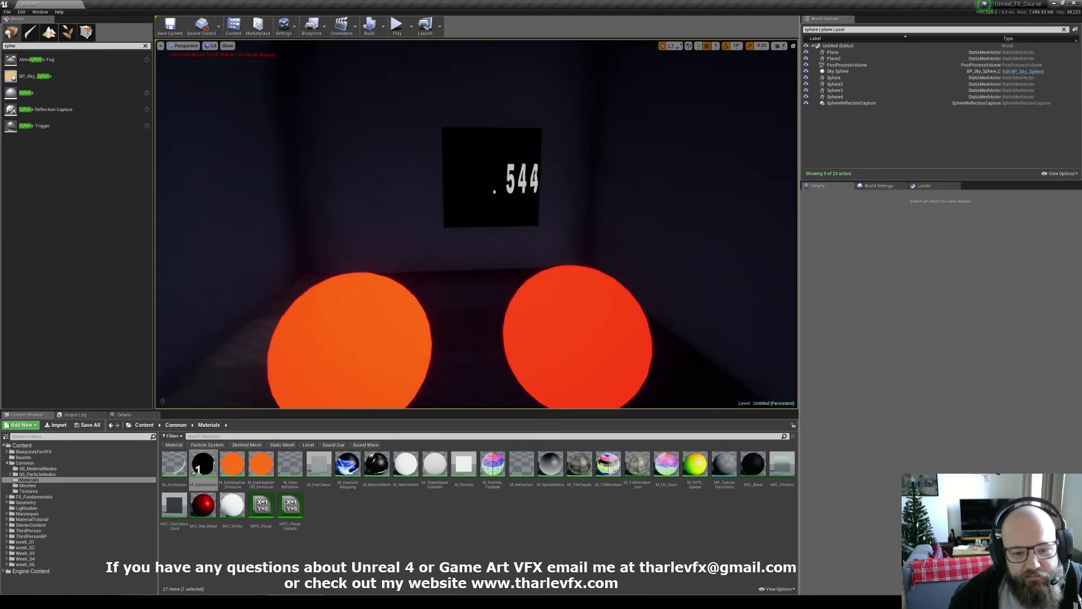
scroll(454, 263, "down", 5)
right_click(455, 262)
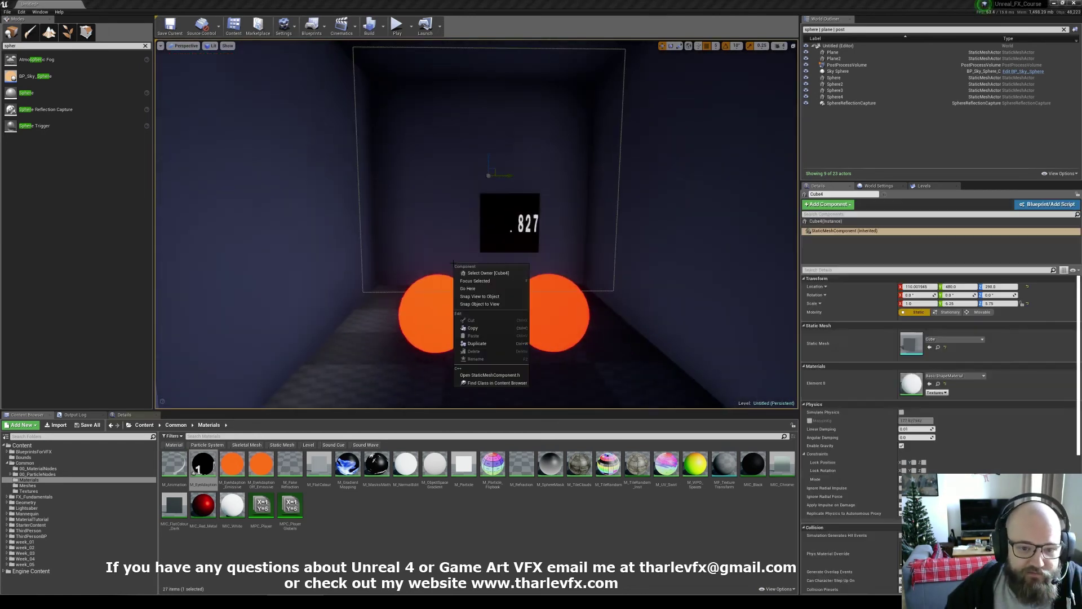
left_click(451, 267)
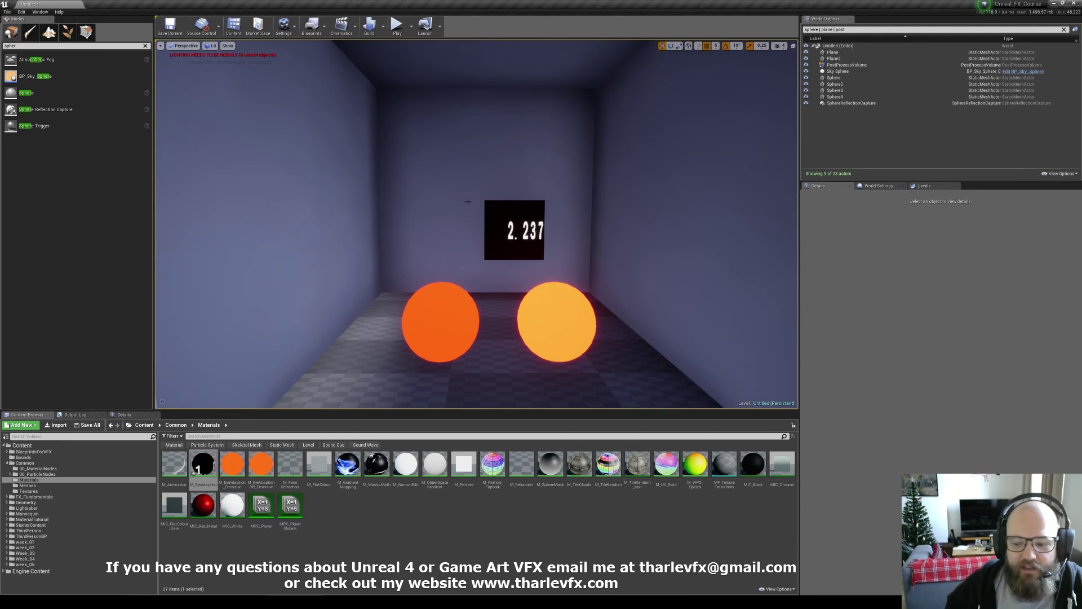
Step: Select Sphere4 and Sphere2 in turn to contrast the uncompensated and eye-adaptation-compensated emissive colours once exposure settles
left_click(569, 321)
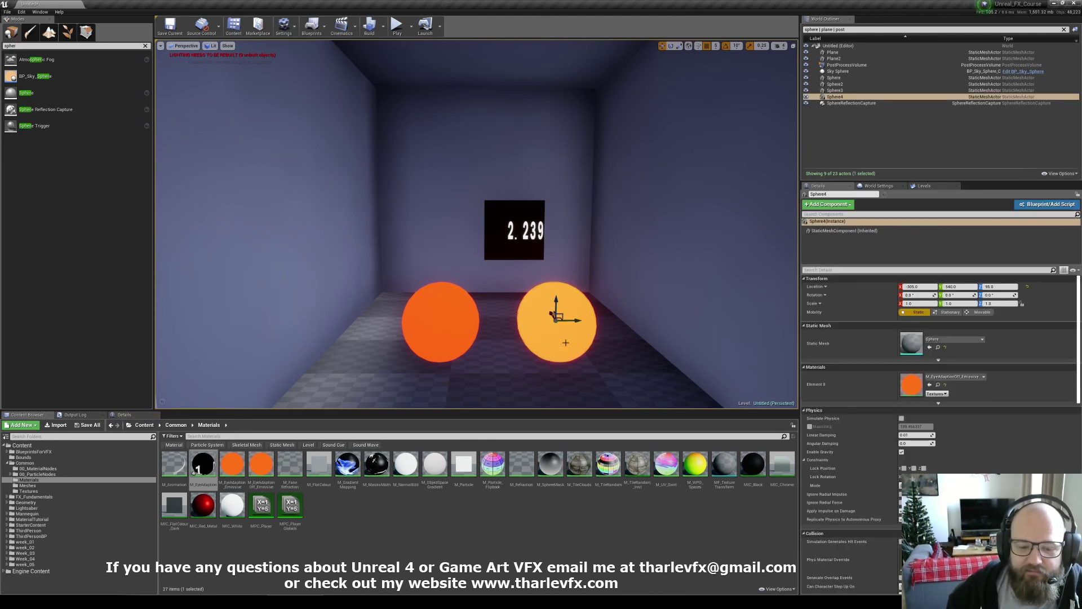
key("Escape")
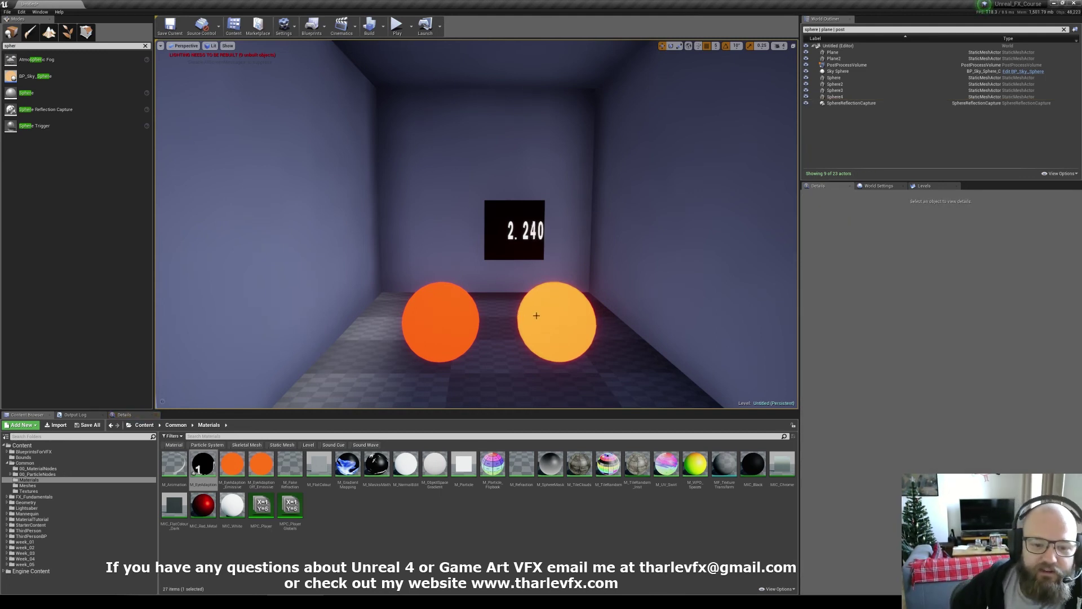
left_click(448, 315)
key("Escape")
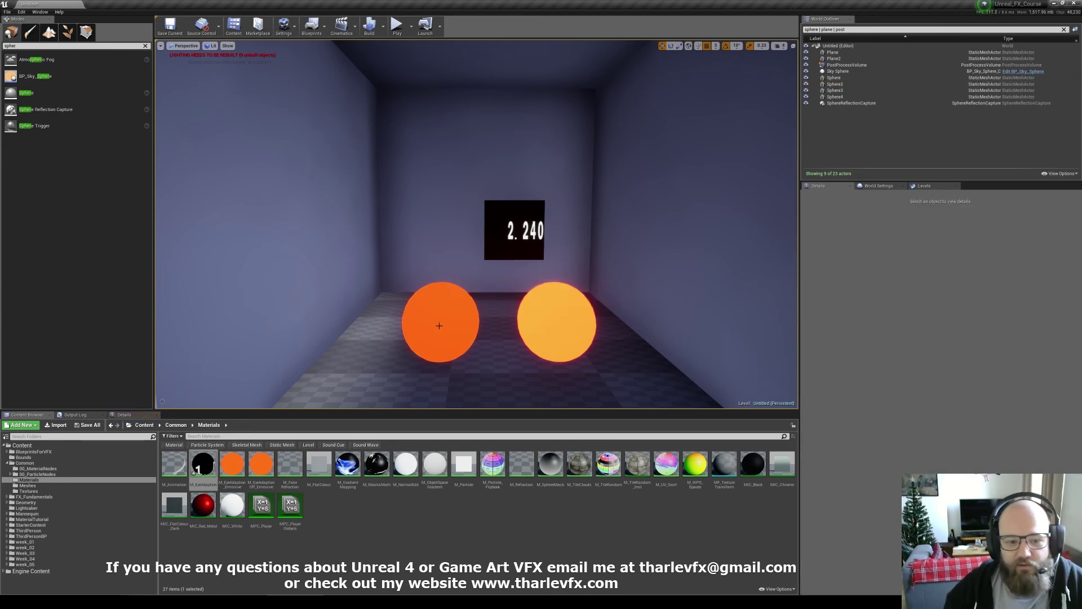
left_click(439, 325)
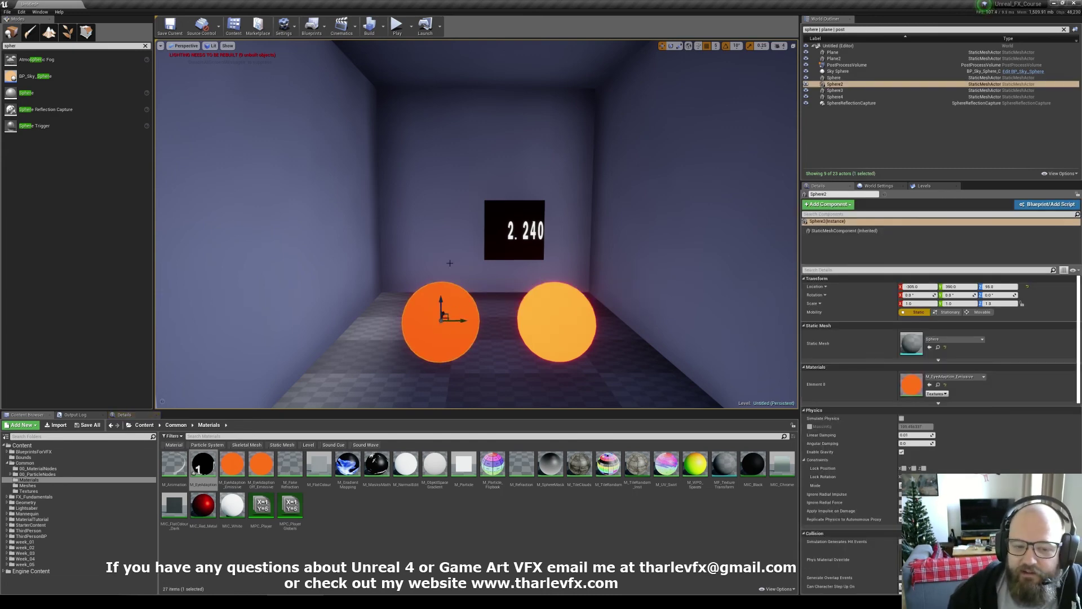
key("Escape")
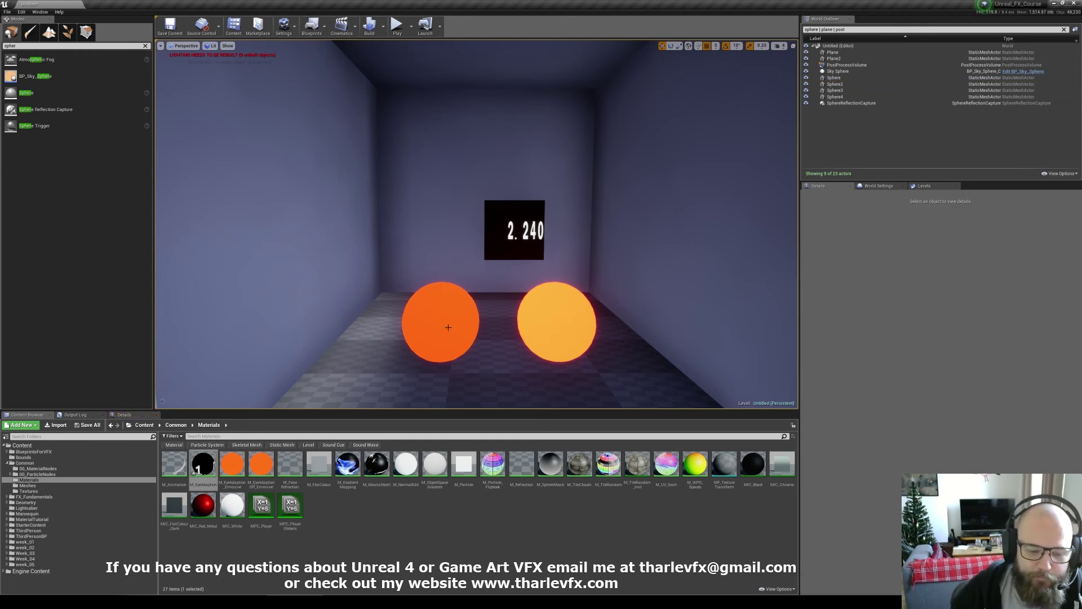
Step: Switch between the saved bright and dark room views again and back away to watch the sphere colours during adaptation
right_click_drag(456, 322, 456, 313)
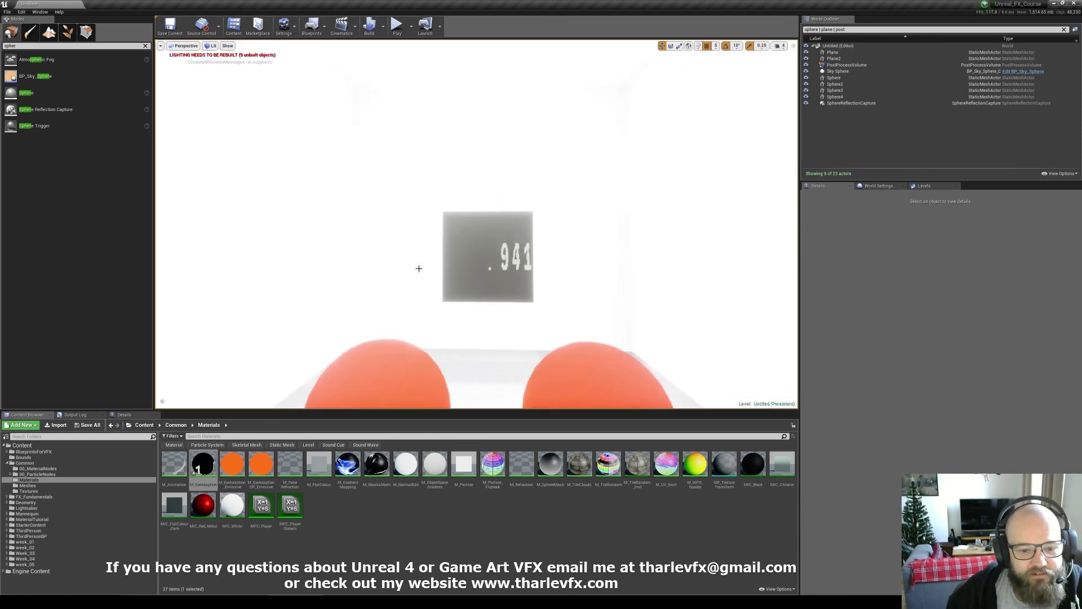
right_click_drag(418, 268, 438, 309)
key("s")
key("1")
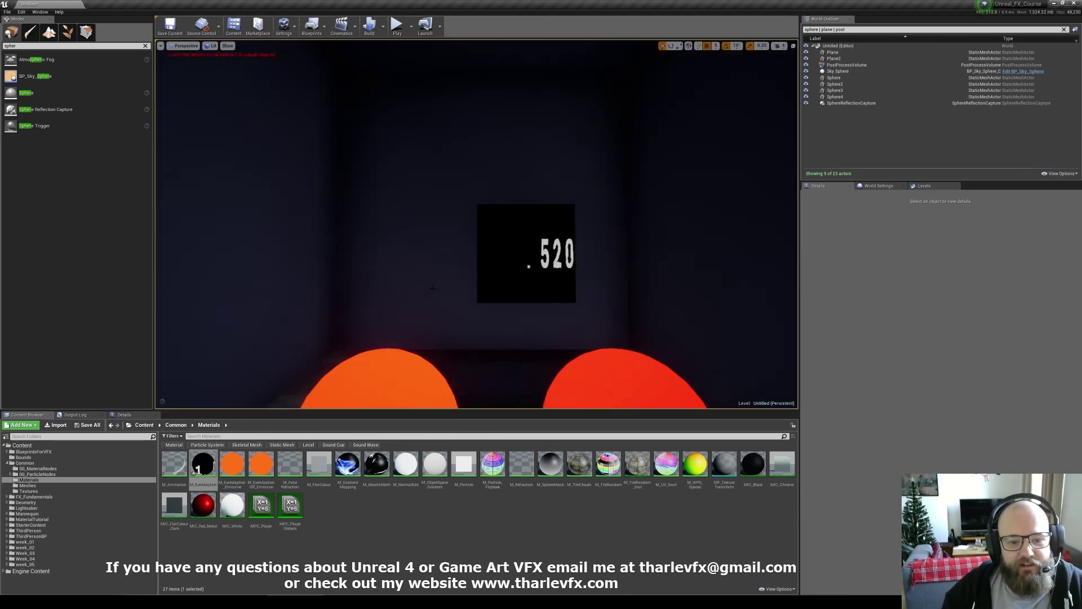
left_click(490, 189)
right_click_drag(490, 188, 482, 164)
key("Escape")
key("s")
mouse_move(447, 256)
right_mouse_down()
mouse_move(462, 254)
mouse_move(451, 293)
mouse_move(440, 256)
right_mouse_up()
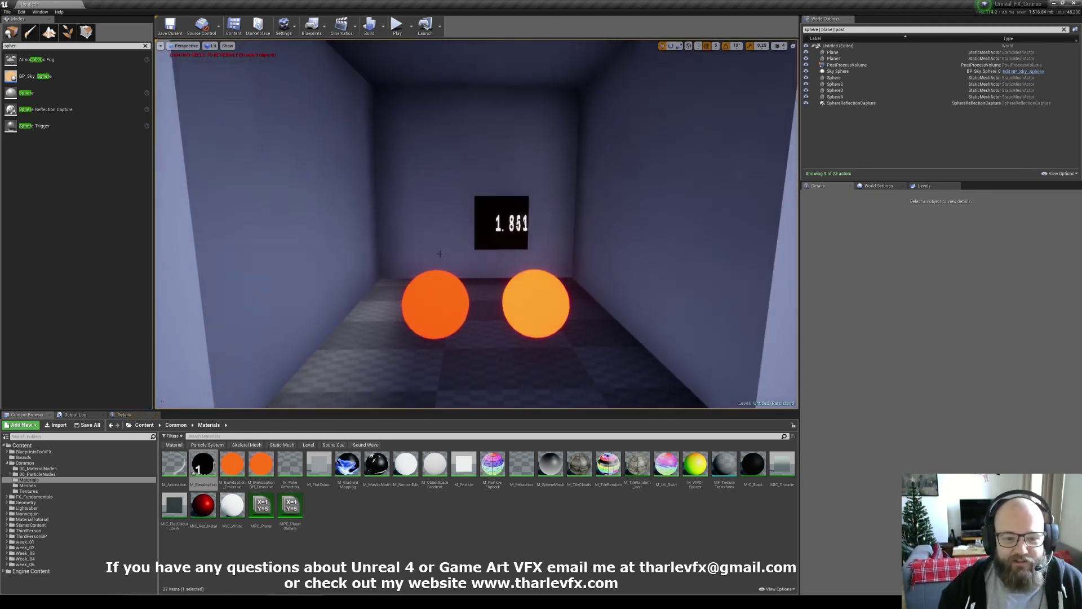